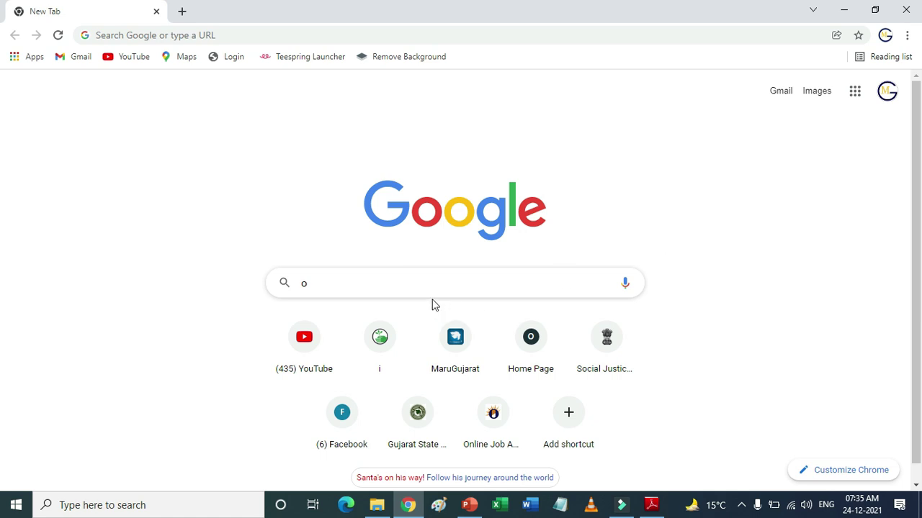
Search Google for "ojas" and open the Online Job Application System website.
left_click_drag(412, 288, 262, 293)
key("Right")
type("o")
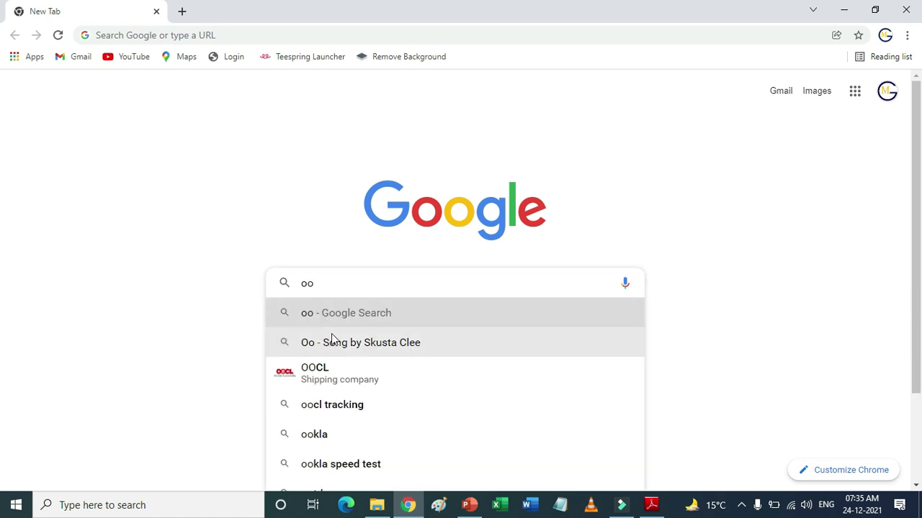
key("BackSpace")
left_click(348, 343)
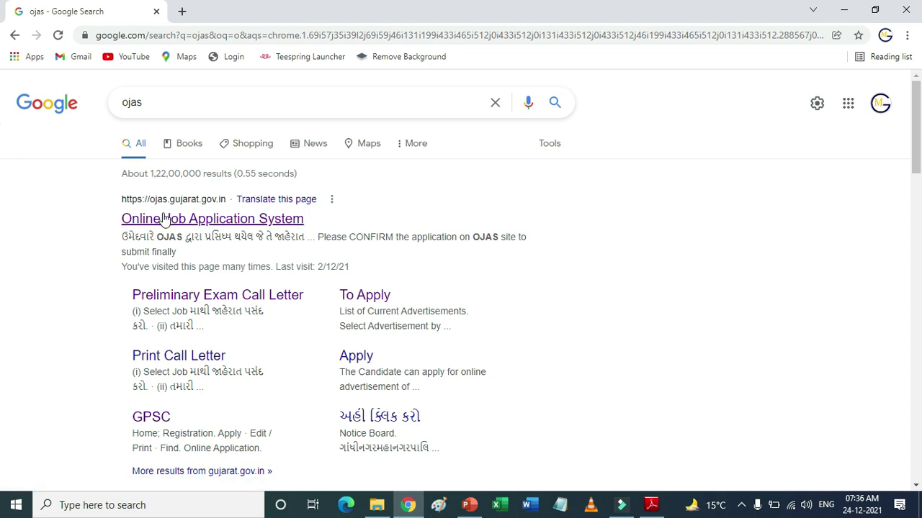
left_click(225, 220)
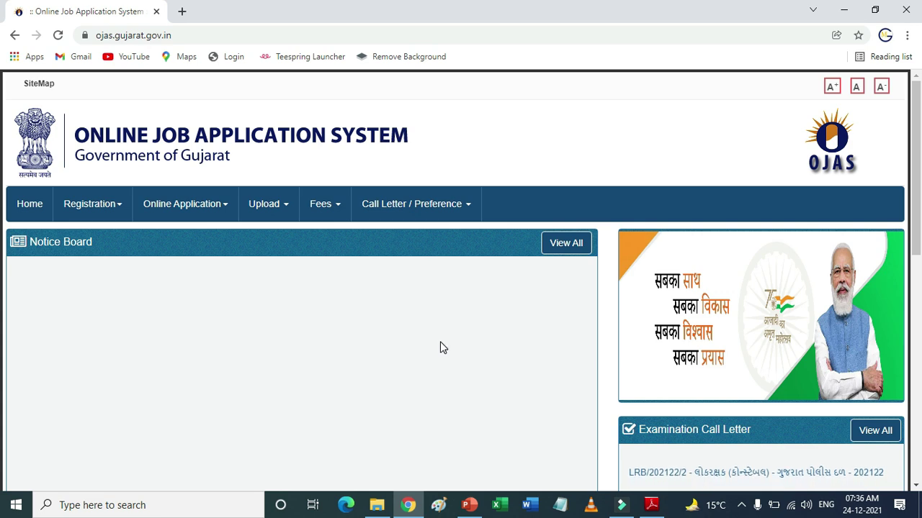
Look over the home page's notice board and open the list of current advertisements for applying online.
scroll(440, 342, "down", 2)
scroll(439, 346, "down", 2)
scroll(437, 344, "up", 4)
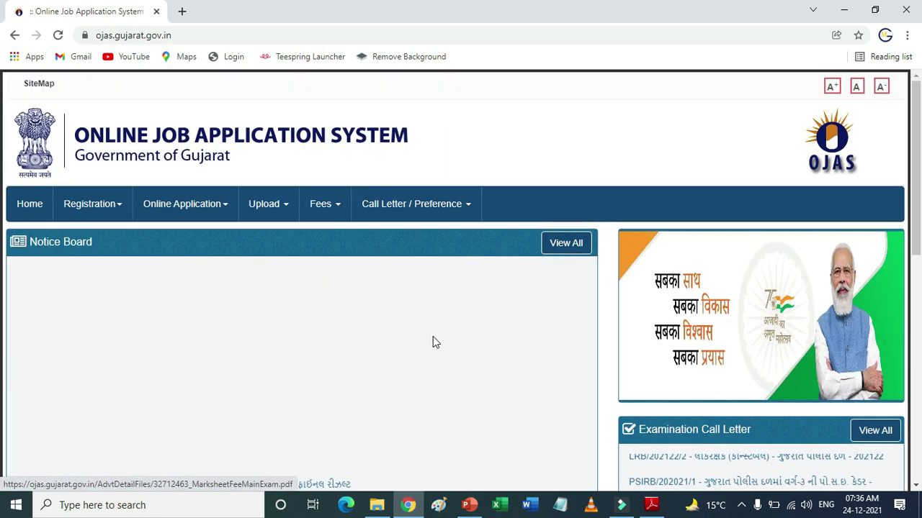
mouse_move(171, 214)
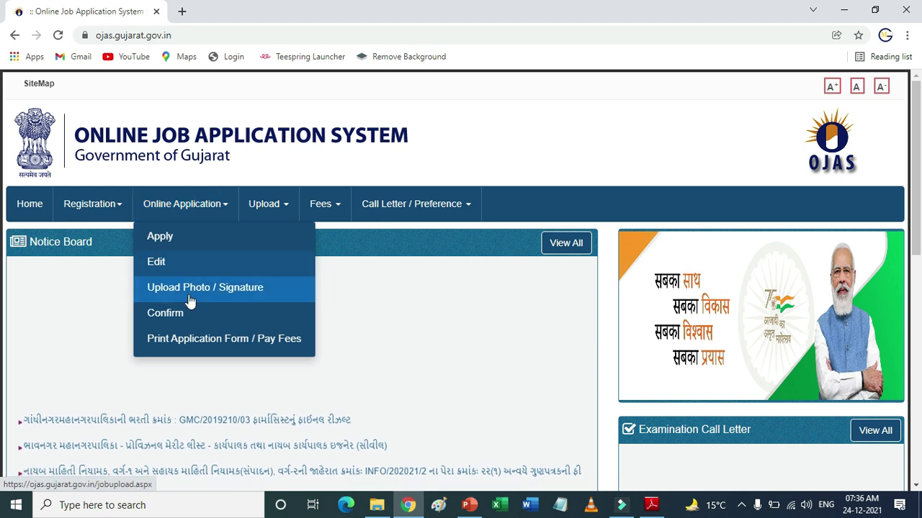
left_click(180, 243)
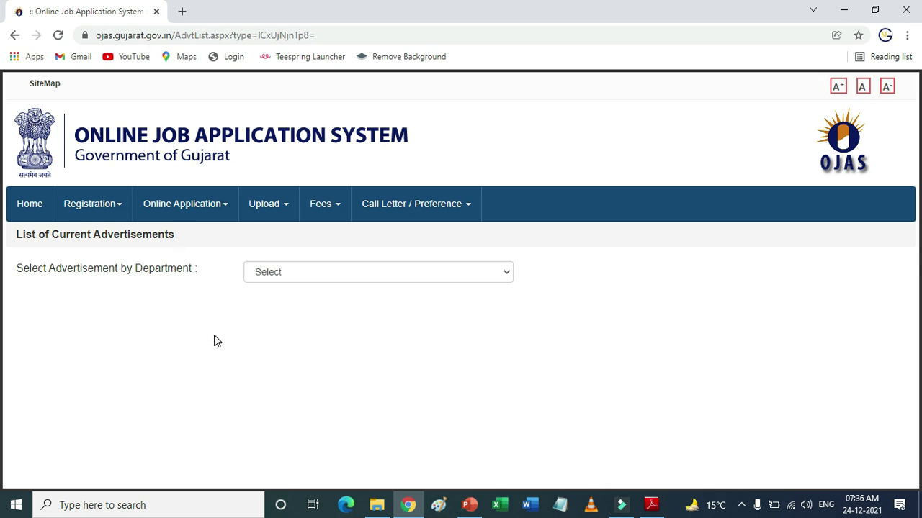
Filter the current advertisements by the department GMRC (Gujarat Metro Rail Corporation (GMRC) Limited).
left_click_drag(126, 267, 191, 268)
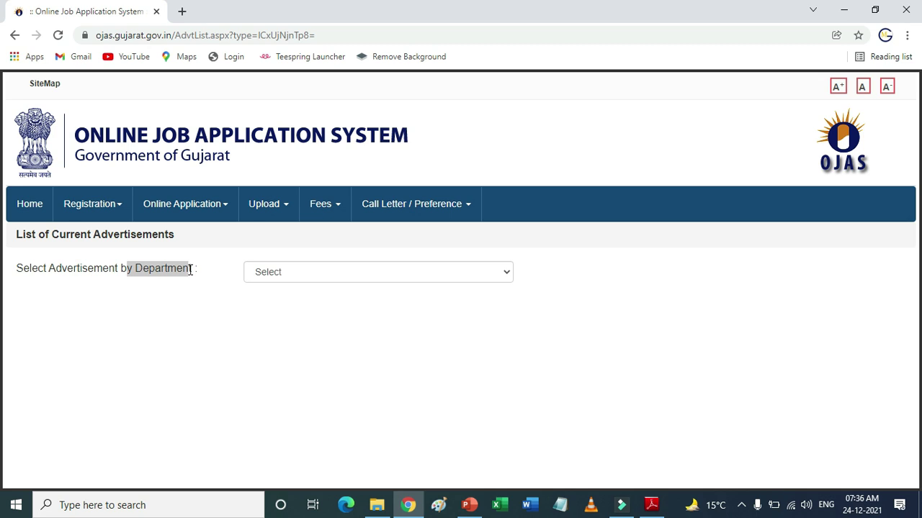
left_click(296, 277)
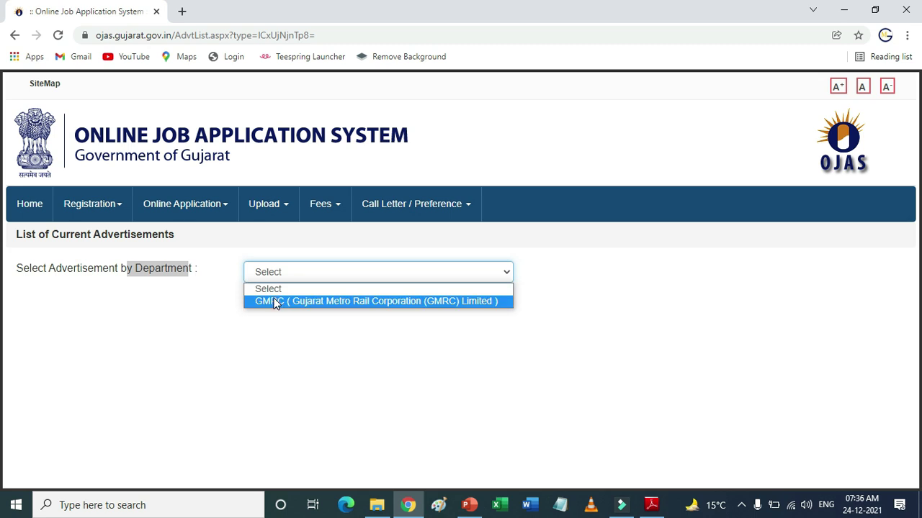
left_click(274, 302)
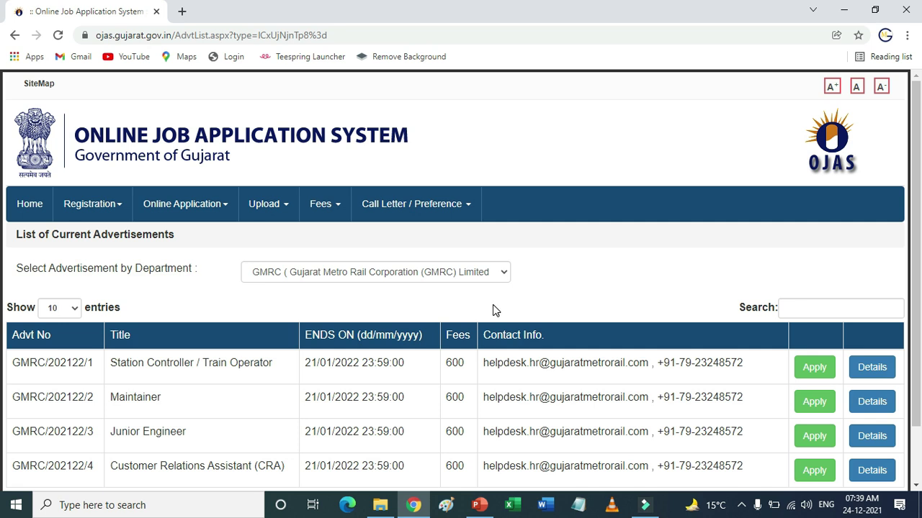
Open the Junior Engineer advertisement (GMRC/202122/3) and start its application, skipping the registration number and birth date entry.
scroll(492, 310, "down", 1)
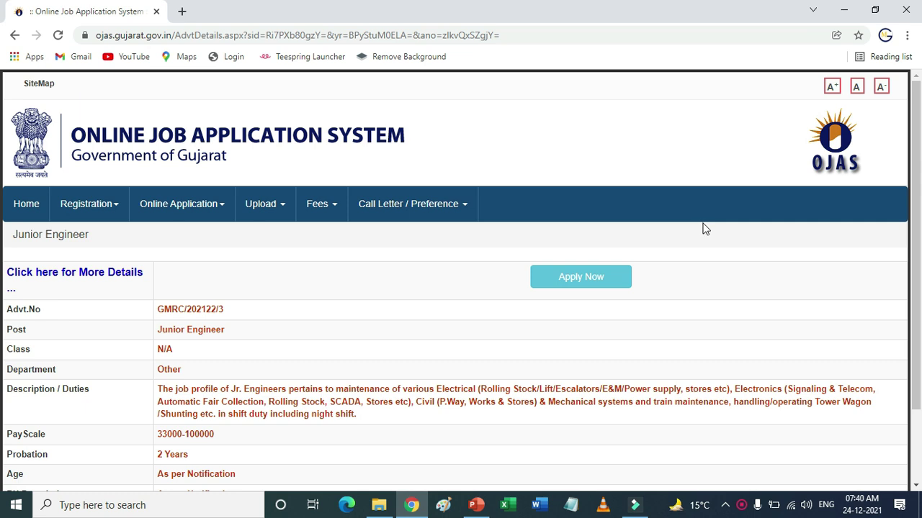
left_click(586, 281)
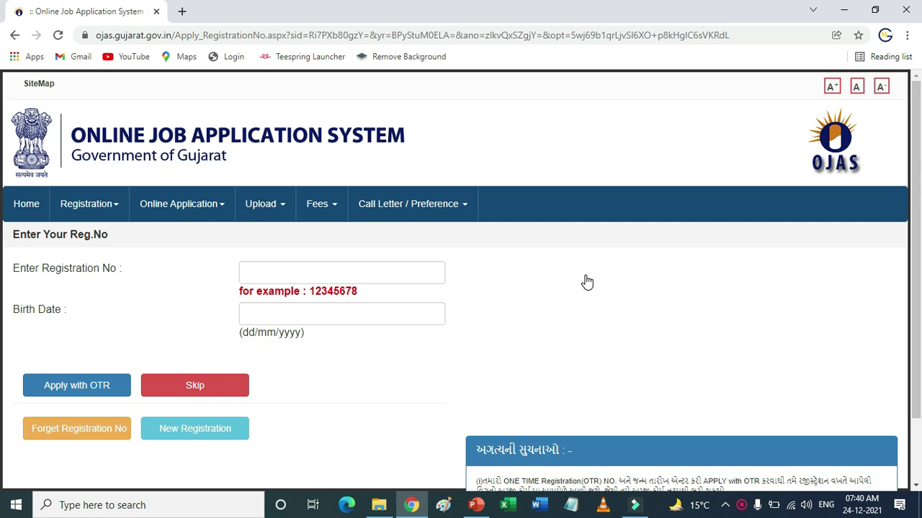
left_click(369, 275)
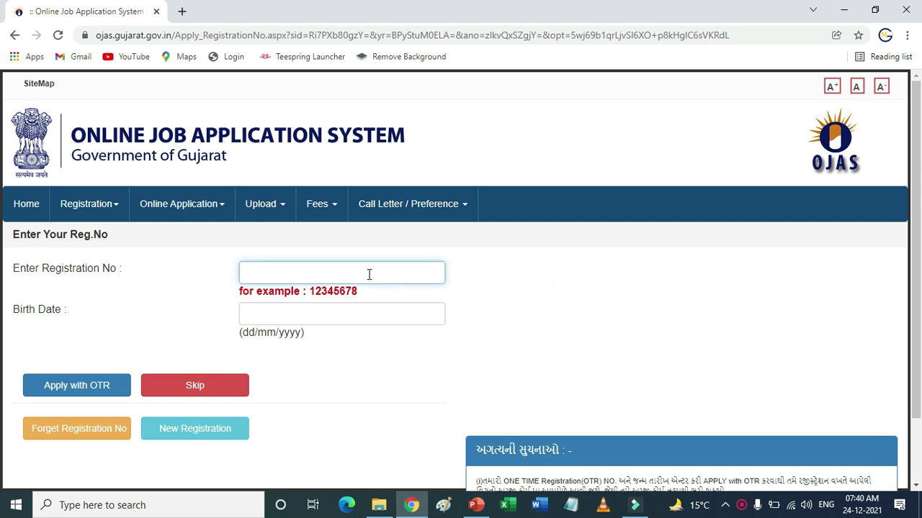
left_click(347, 315)
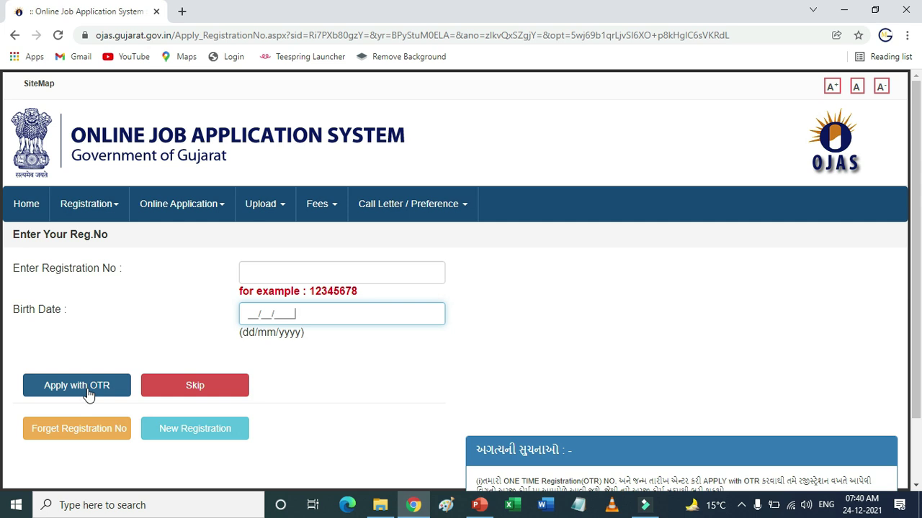
left_click(192, 388)
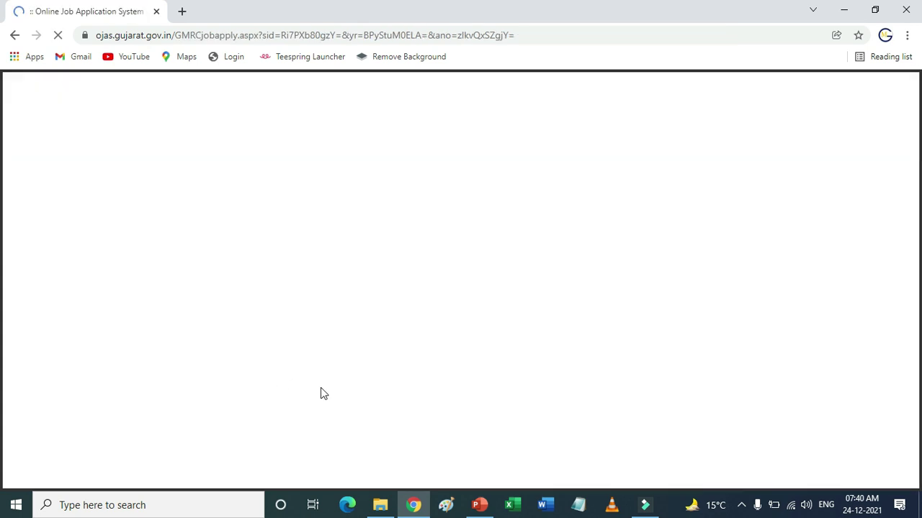
Look through the application form and read the note on disallowed special characters and mandatory fields.
scroll(341, 380, "down", 4)
scroll(351, 380, "down", 10)
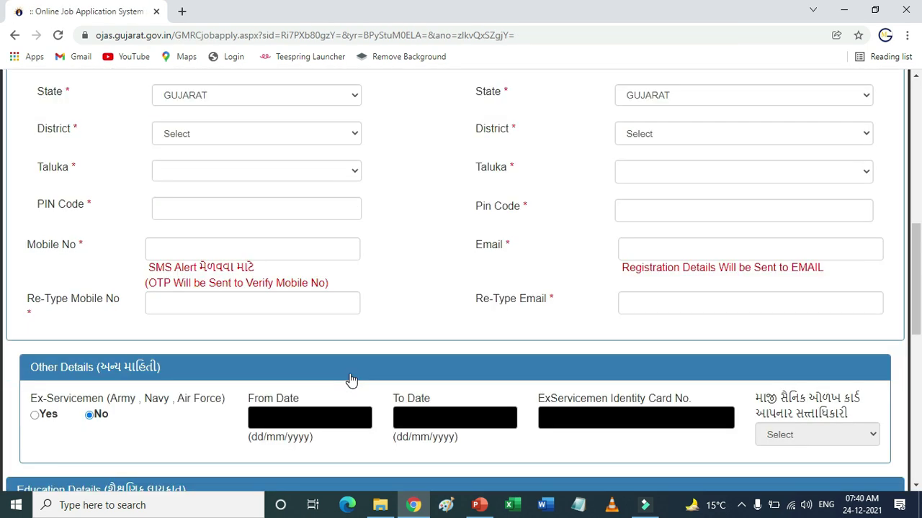
scroll(351, 374, "up", 14)
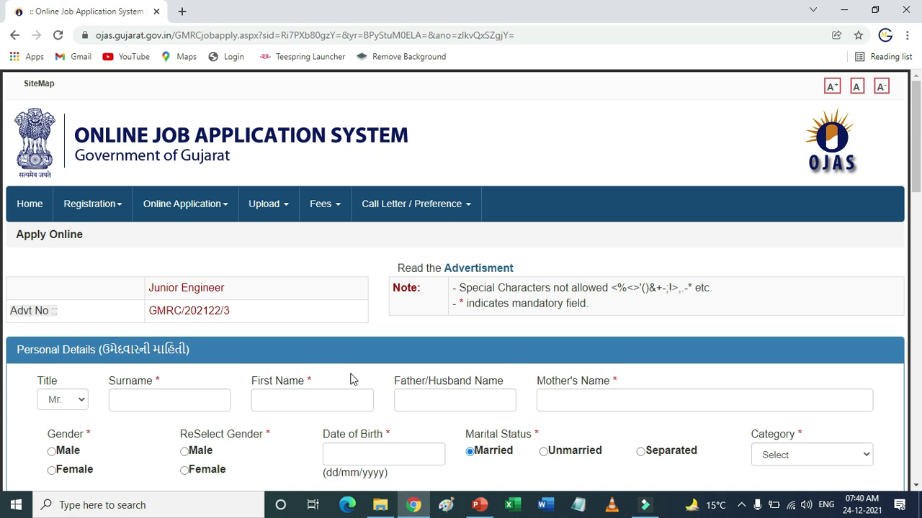
left_click_drag(458, 289, 597, 314)
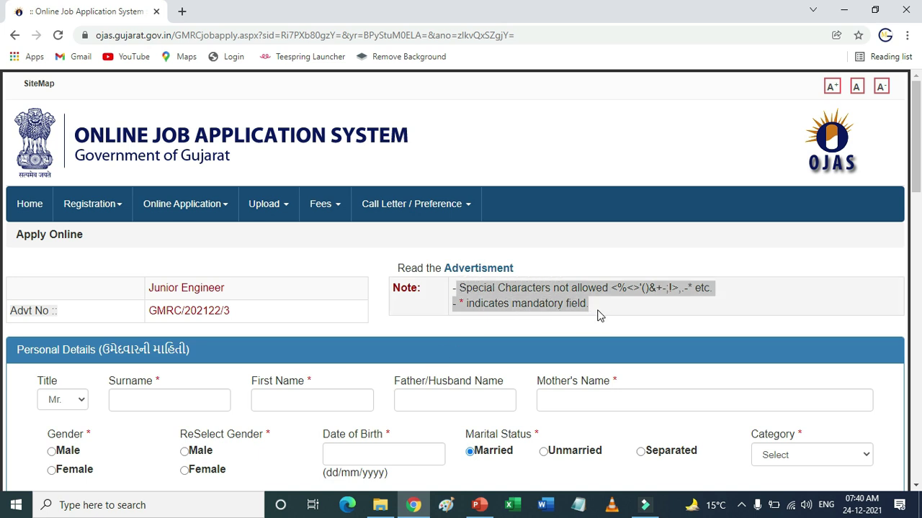
Examine the title options and the surname, first name, father/husband name and mother's name fields in Personal Details.
scroll(597, 315, "down", 3)
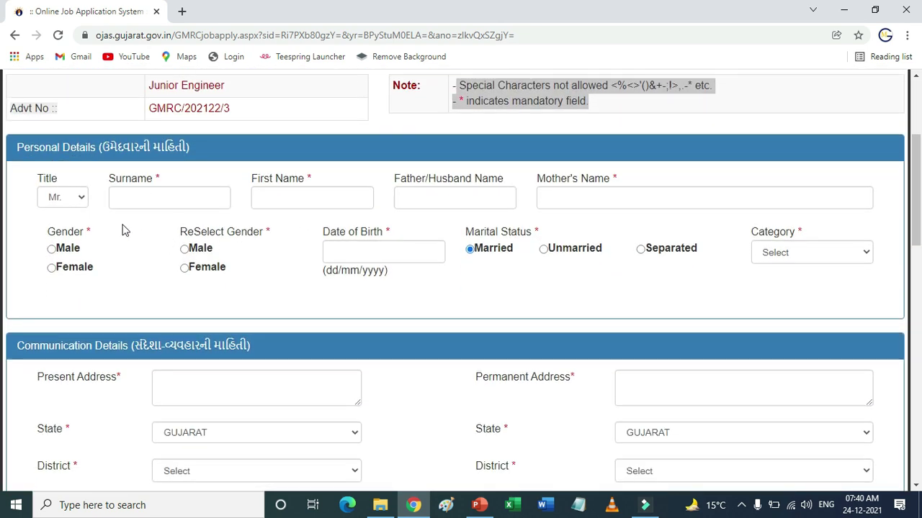
left_click(77, 201)
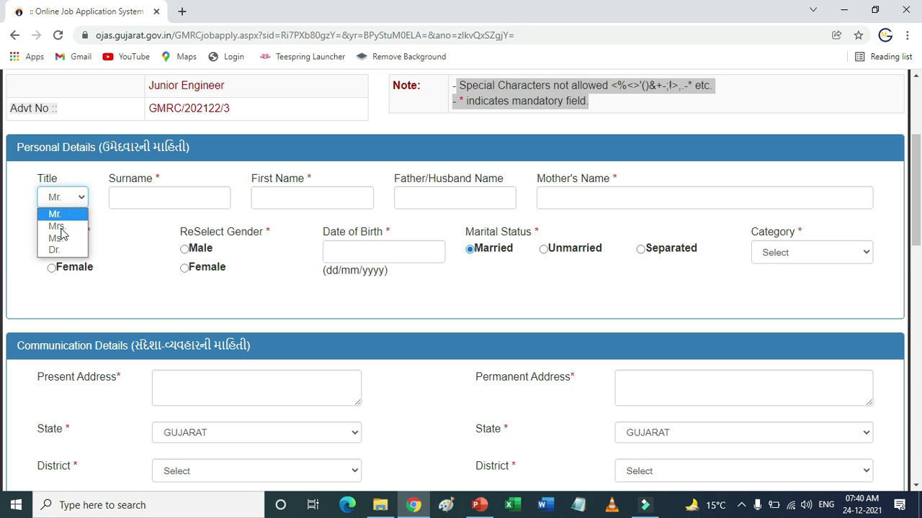
left_click(119, 195)
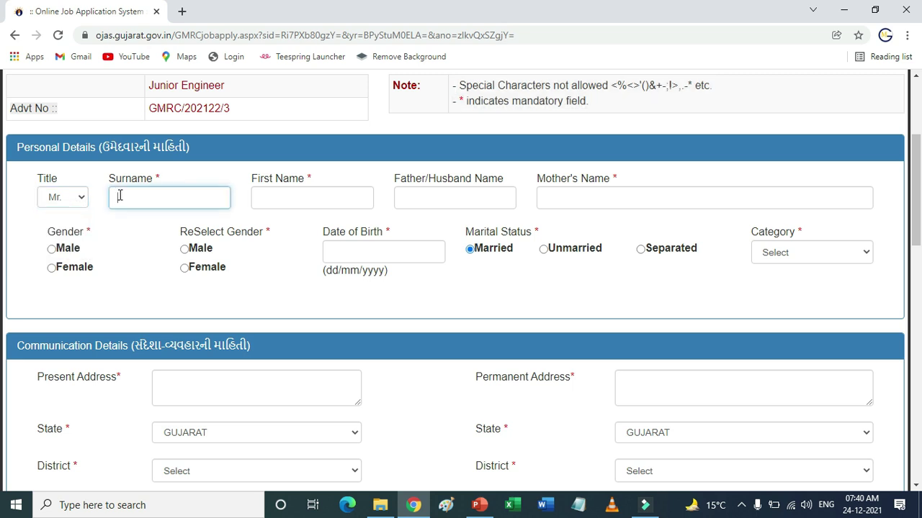
left_click(282, 196)
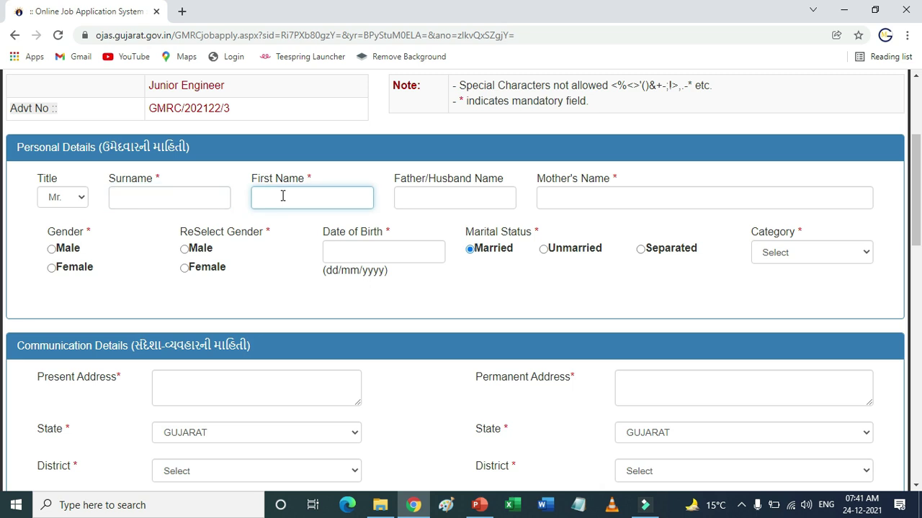
left_click(426, 196)
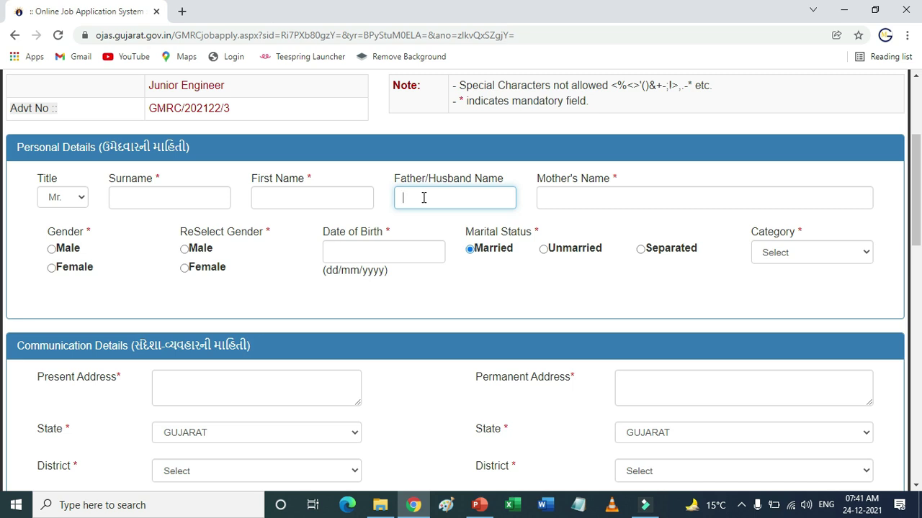
left_click(568, 200)
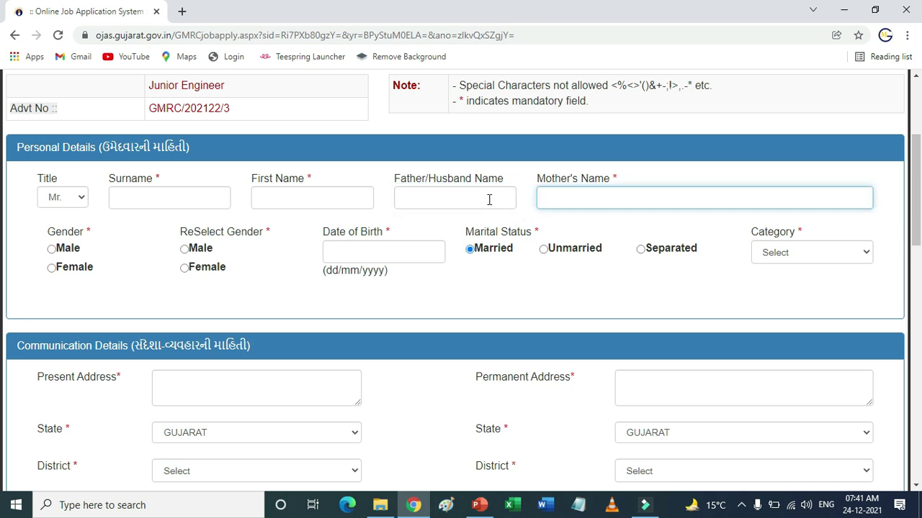
Examine the gender, reselect gender, date of birth and marital status fields and the category options in Personal Details.
left_click_drag(49, 232, 84, 244)
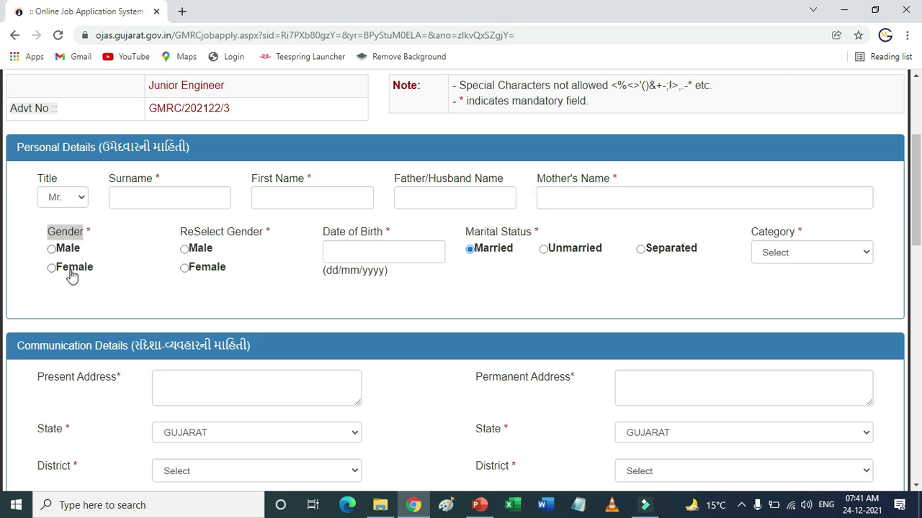
left_click(178, 235)
left_click_drag(178, 235, 265, 232)
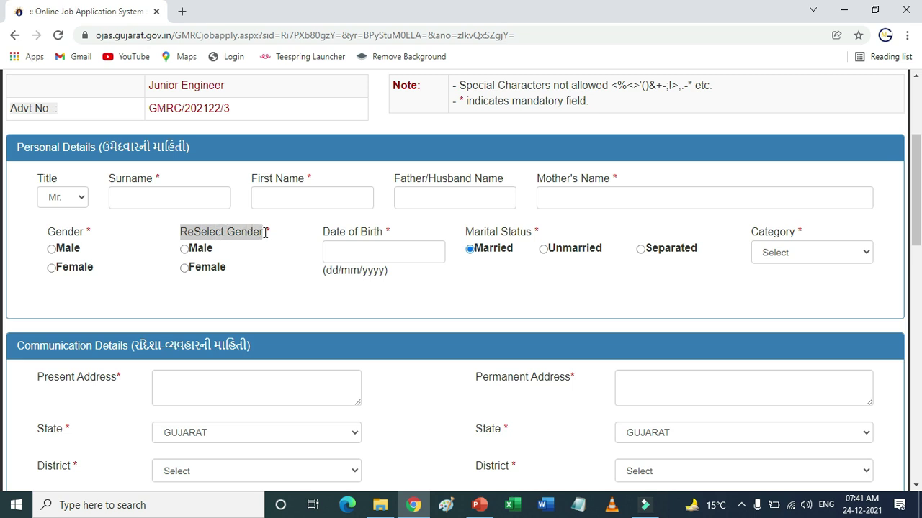
left_click(330, 252)
left_click_drag(329, 252, 379, 252)
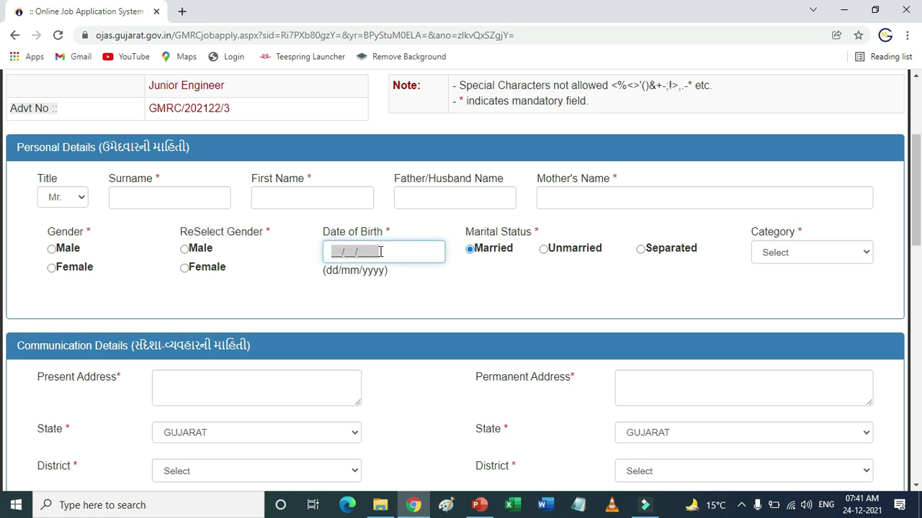
left_click(468, 231)
left_click_drag(468, 231, 539, 233)
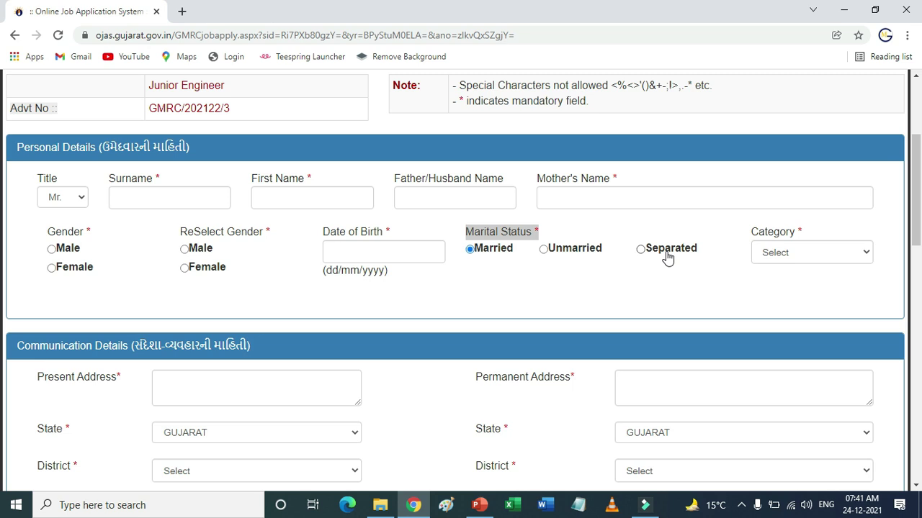
left_click(810, 259)
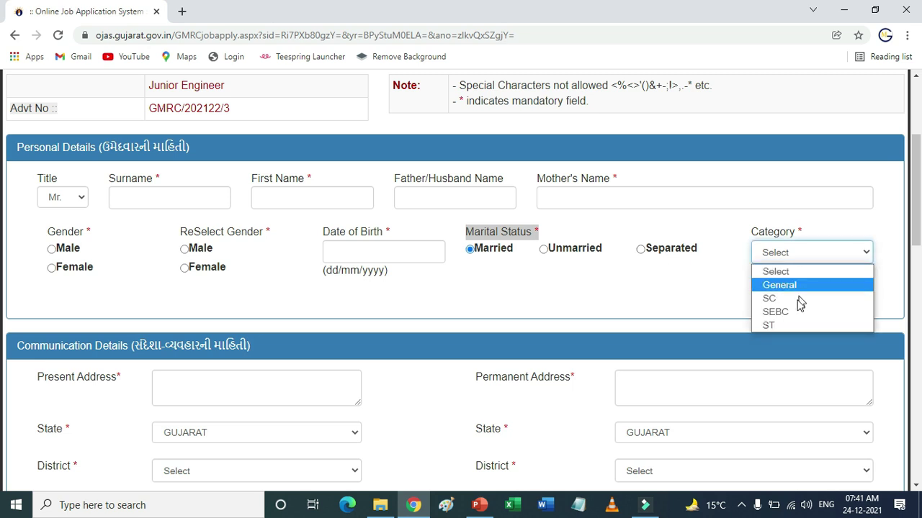
left_click(724, 279)
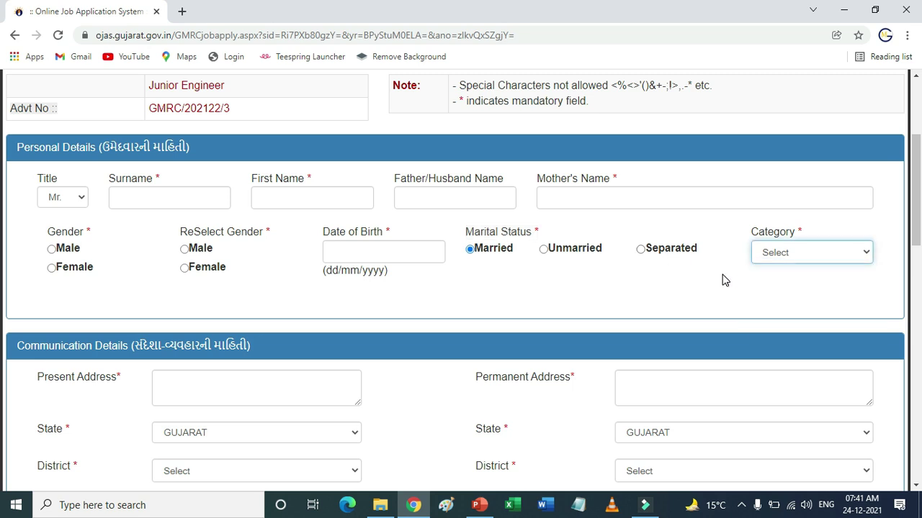
For the present address, keep GUJARAT as state, choose district JAMNAGAR and taluka JAMJODHPUR, and visit the mobile number fields without filling them.
scroll(720, 277, "down", 3)
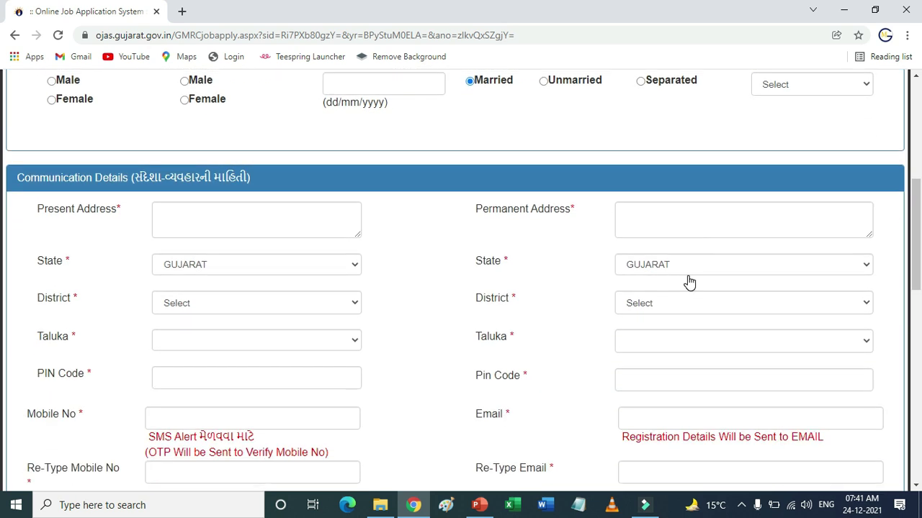
scroll(689, 282, "down", 1)
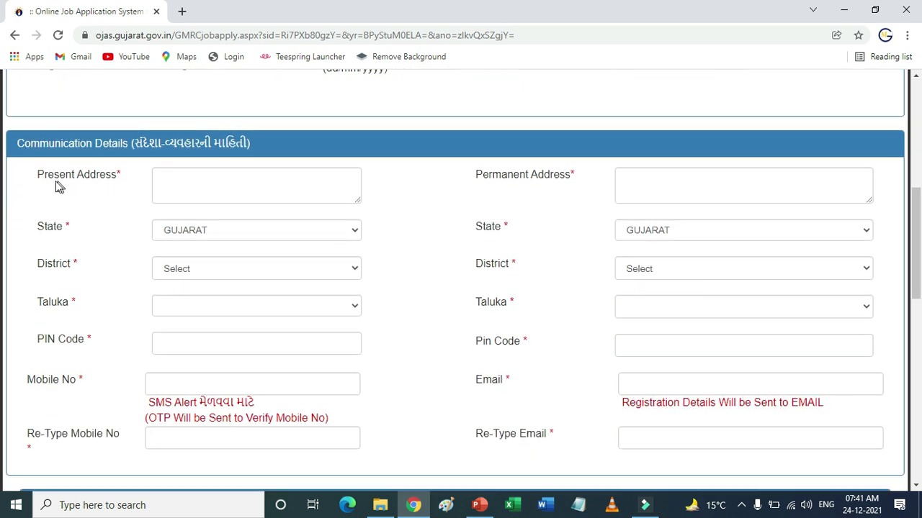
left_click_drag(39, 176, 114, 177)
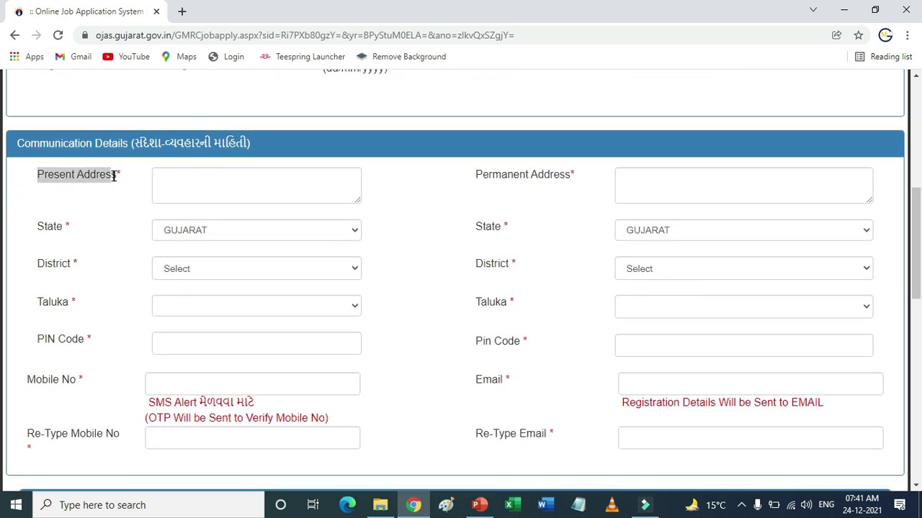
left_click(177, 183)
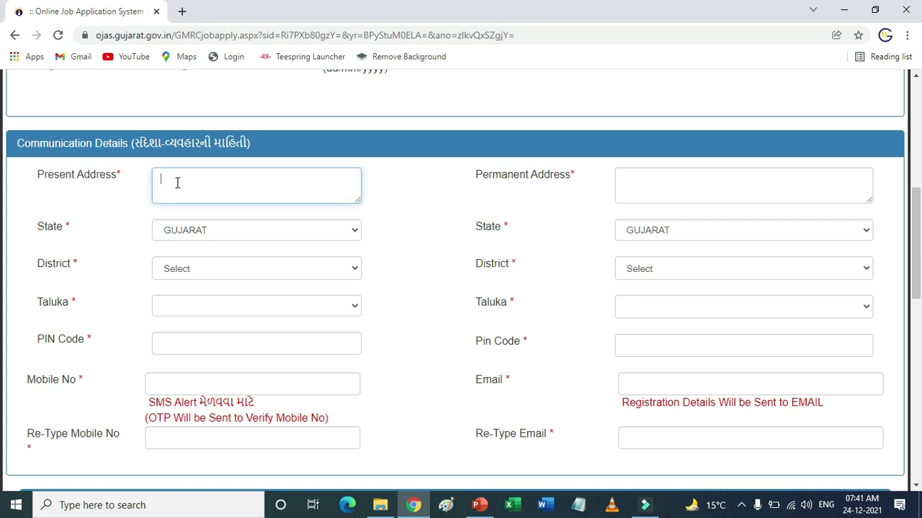
left_click(207, 232)
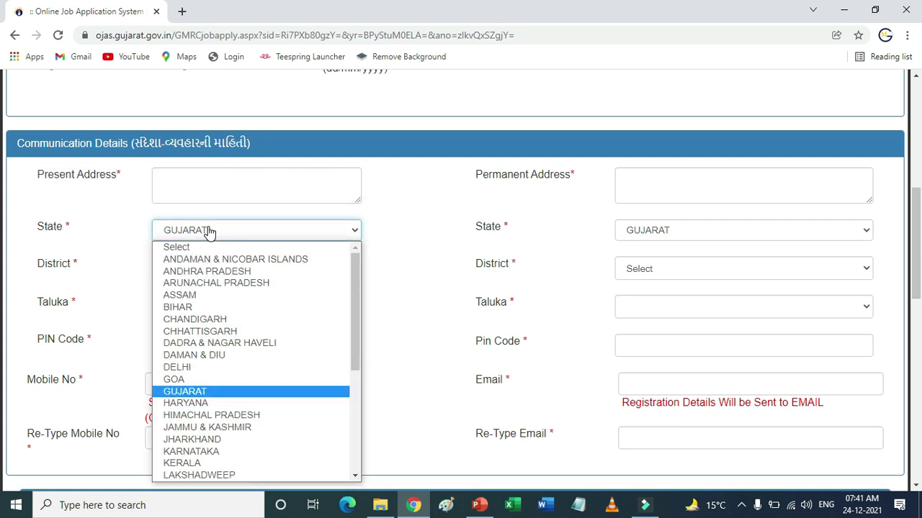
left_click(209, 231)
left_click(199, 272)
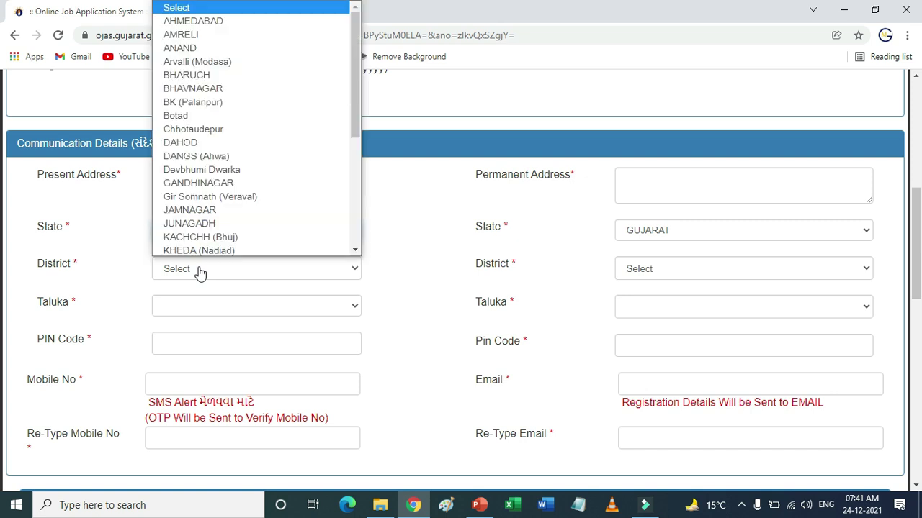
left_click(195, 210)
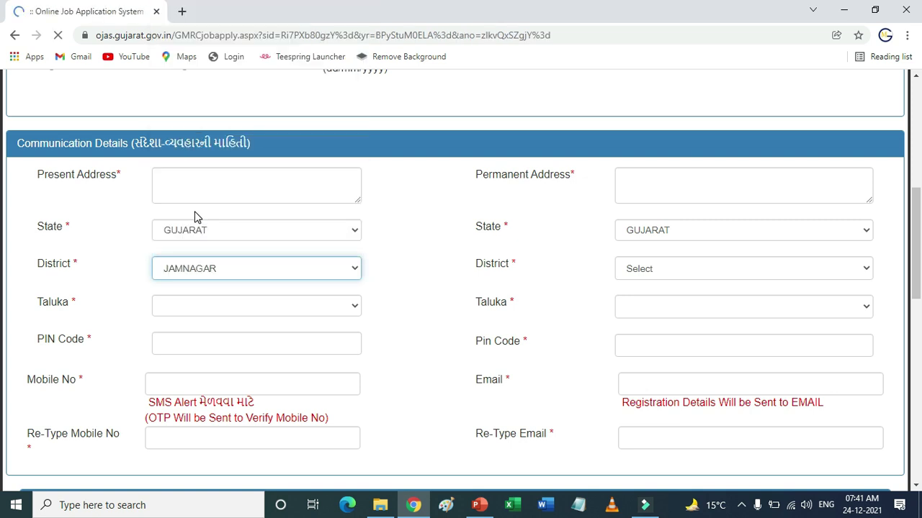
left_click(195, 306)
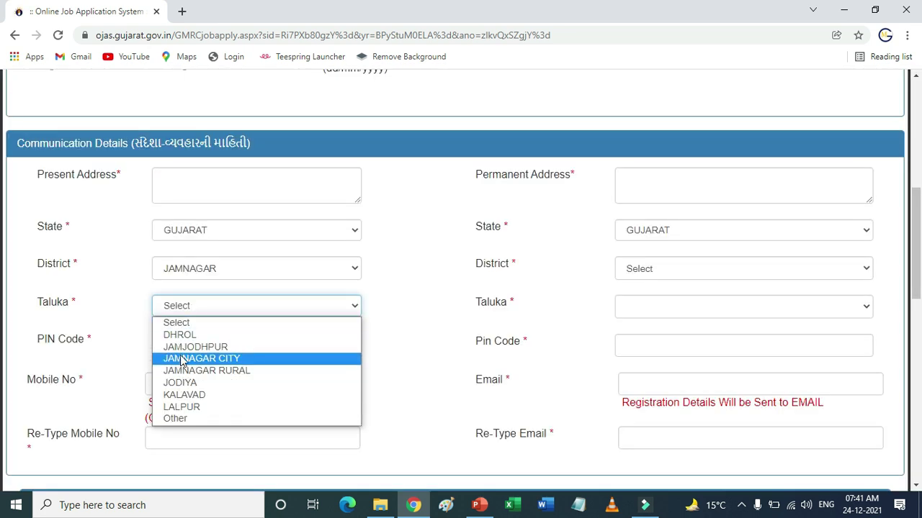
left_click(181, 348)
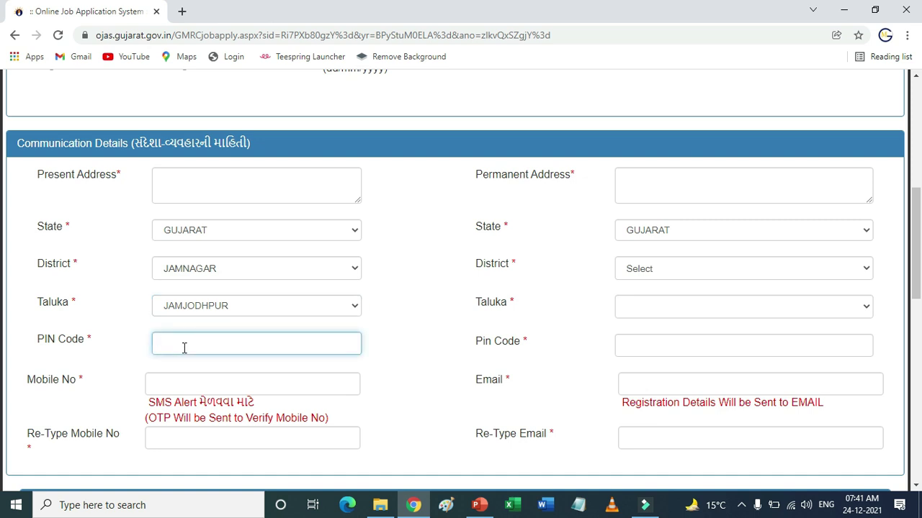
left_click(178, 381)
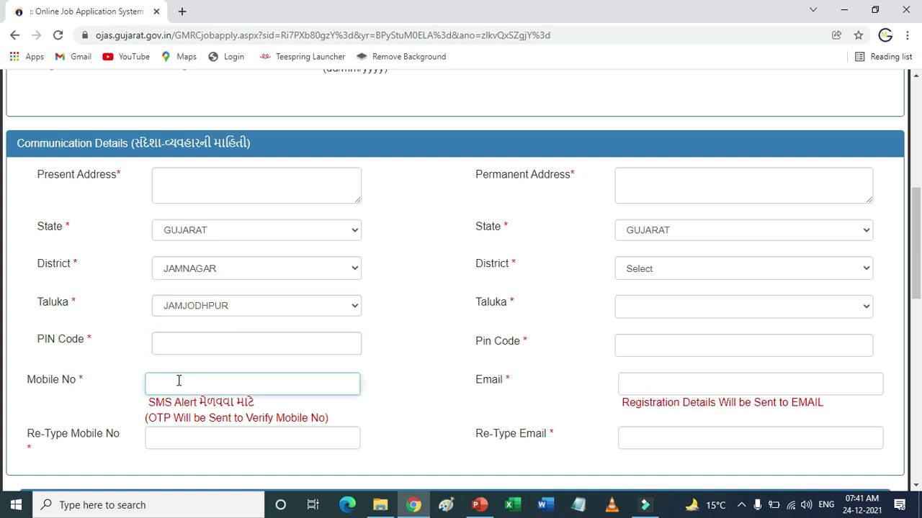
left_click(171, 436)
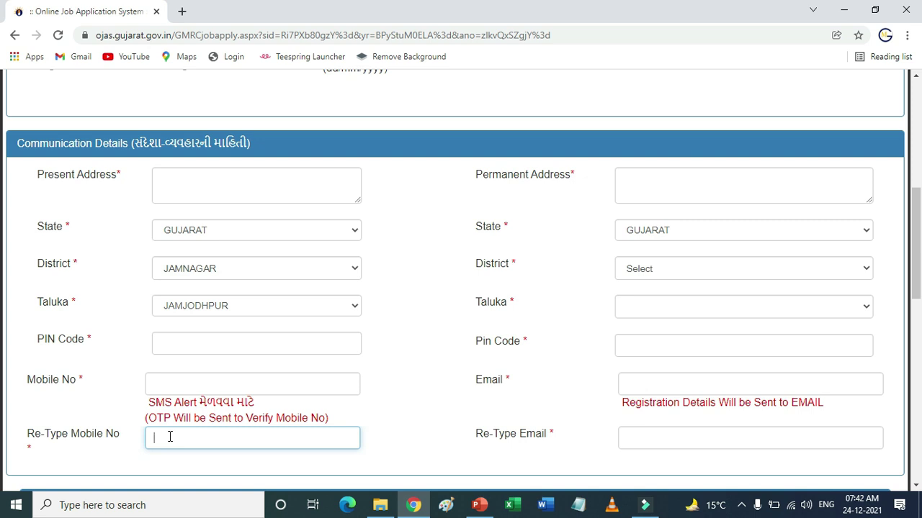
For the permanent address, keep GUJARAT as state and choose district Devbhumi Dwarka and taluka KALYANPUR, leaving the address text empty.
left_click_drag(477, 175, 569, 174)
left_click(646, 184)
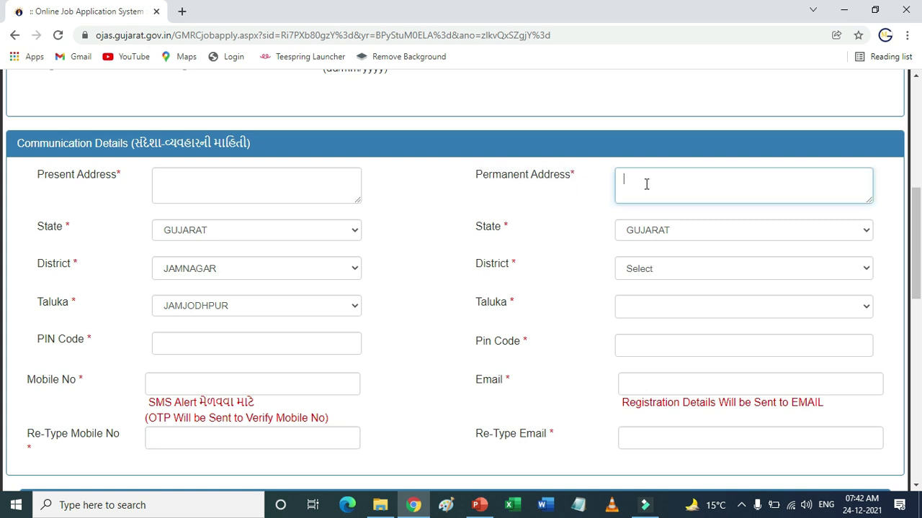
left_click(654, 234)
left_click(652, 231)
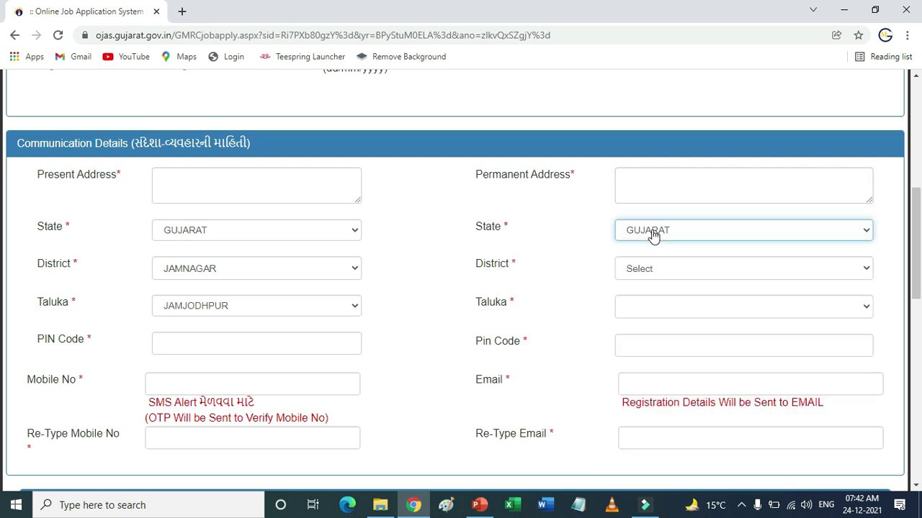
left_click(651, 268)
left_click(653, 155)
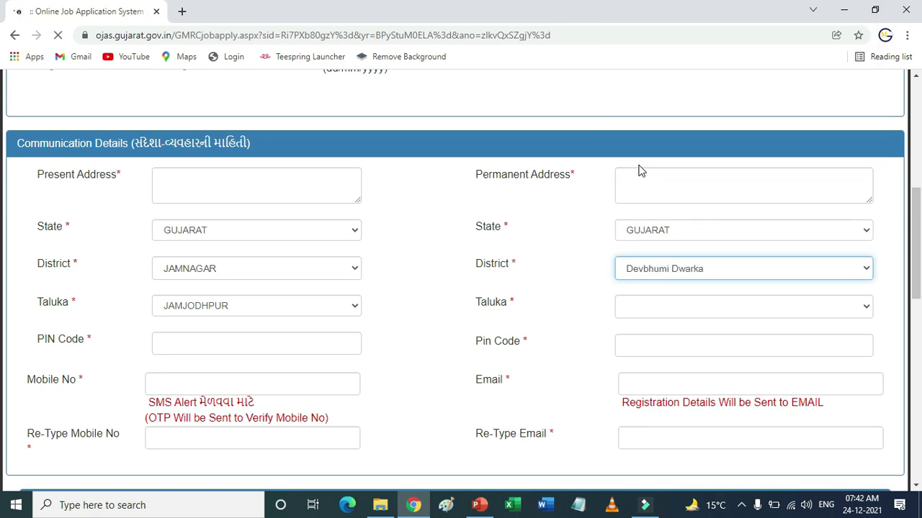
left_click(644, 307)
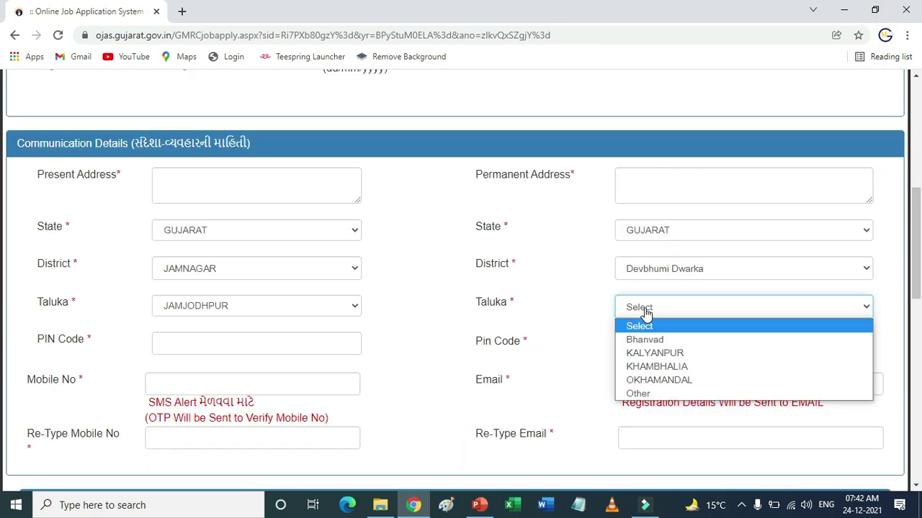
left_click(647, 353)
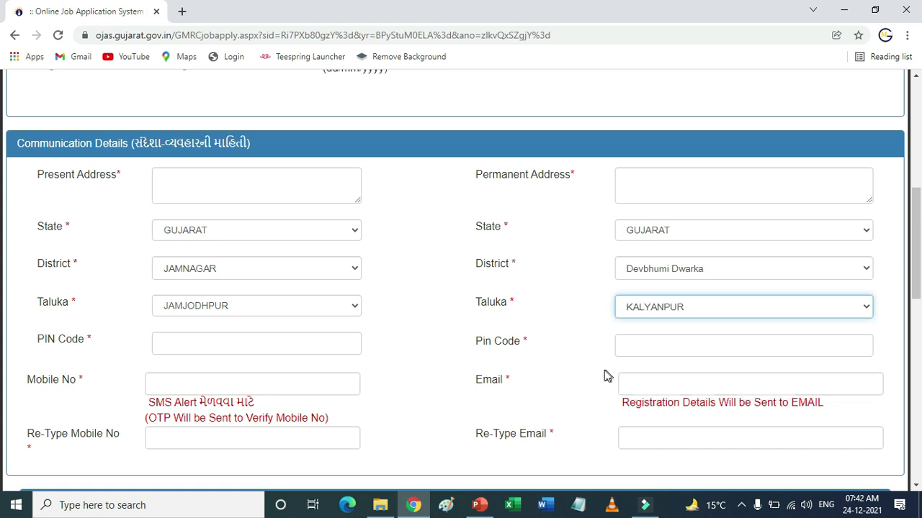
Examine the permanent address's Pin Code field and the Email and Re-Type Email fields in Communication Details.
left_click(646, 343)
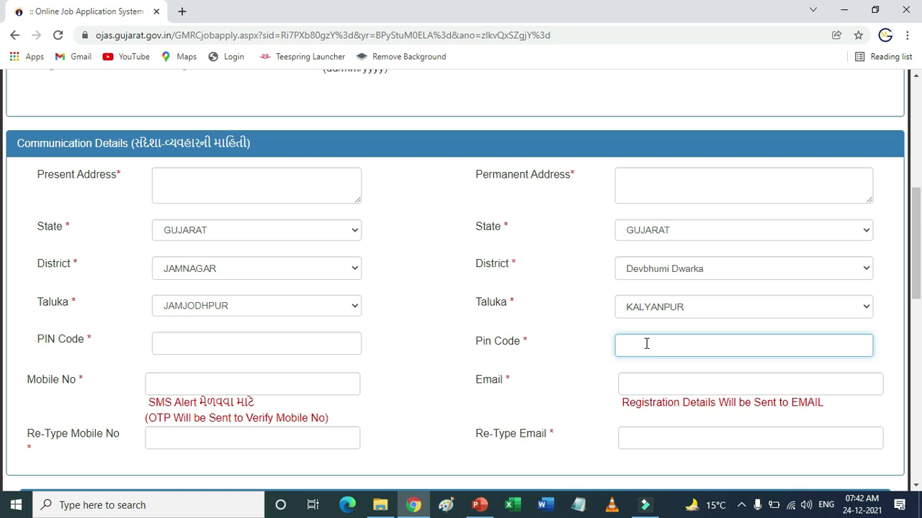
left_click(645, 384)
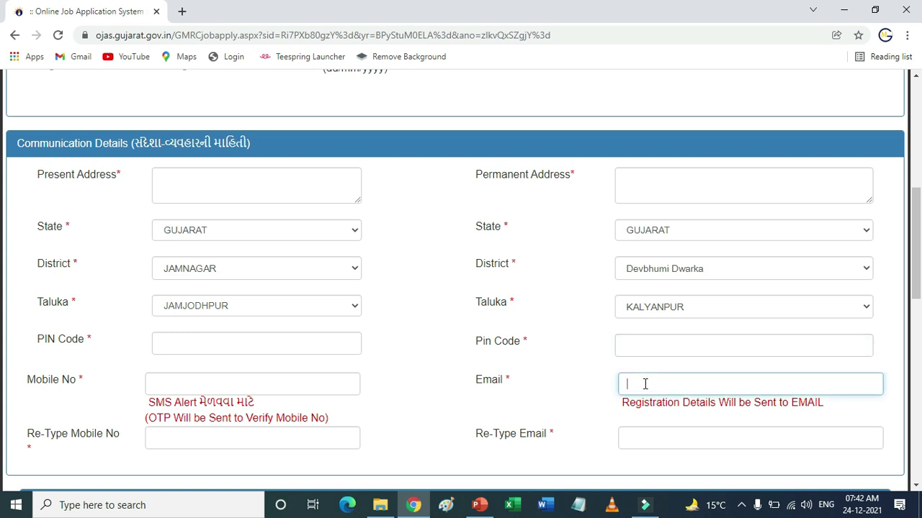
left_click(646, 437)
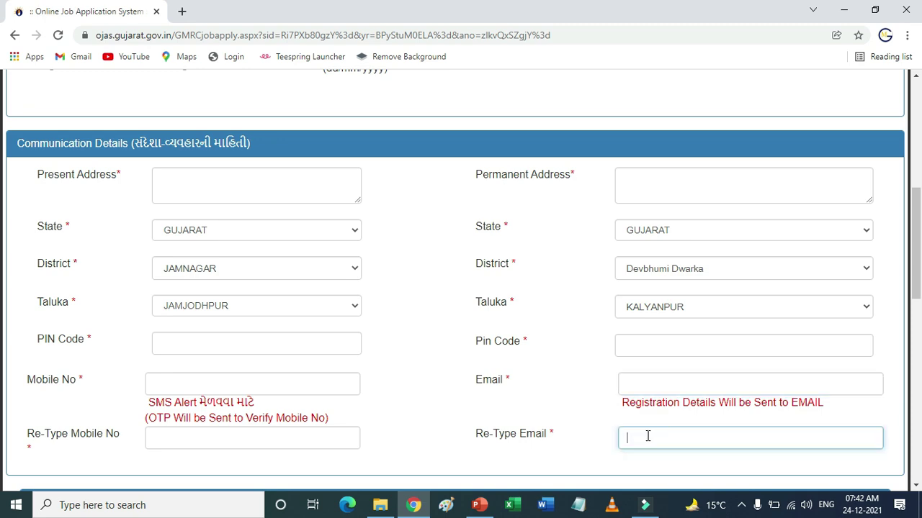
Examine the Ex-Servicemen choice, service dates, identity card number and issuing authority options in Other Details.
scroll(648, 429, "down", 6)
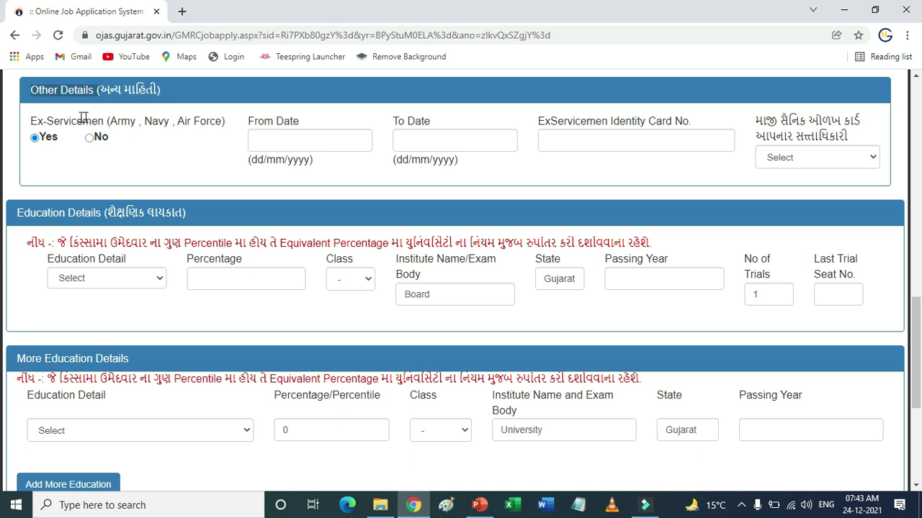
left_click_drag(32, 121, 100, 125)
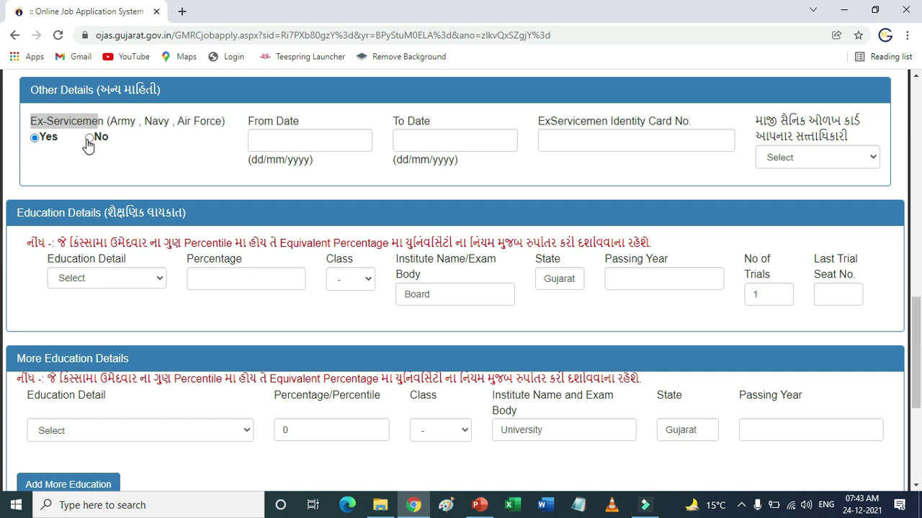
left_click(254, 137)
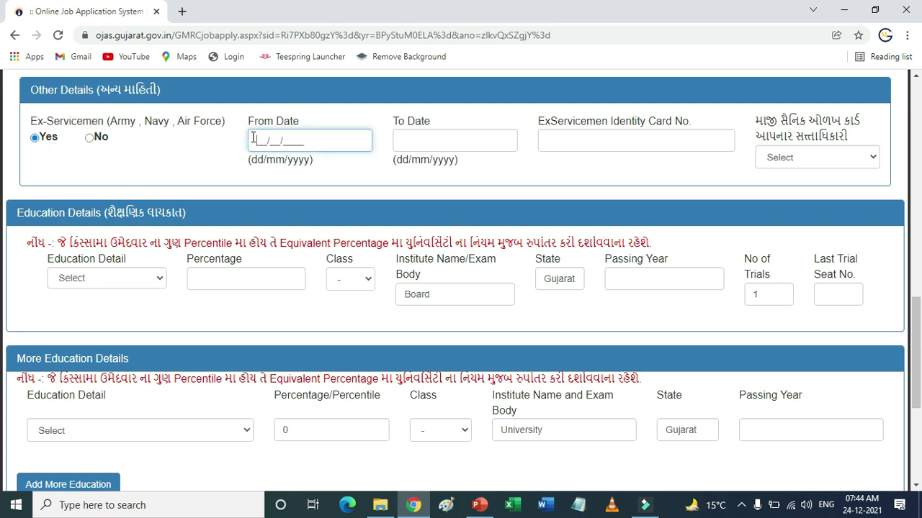
left_click(397, 138)
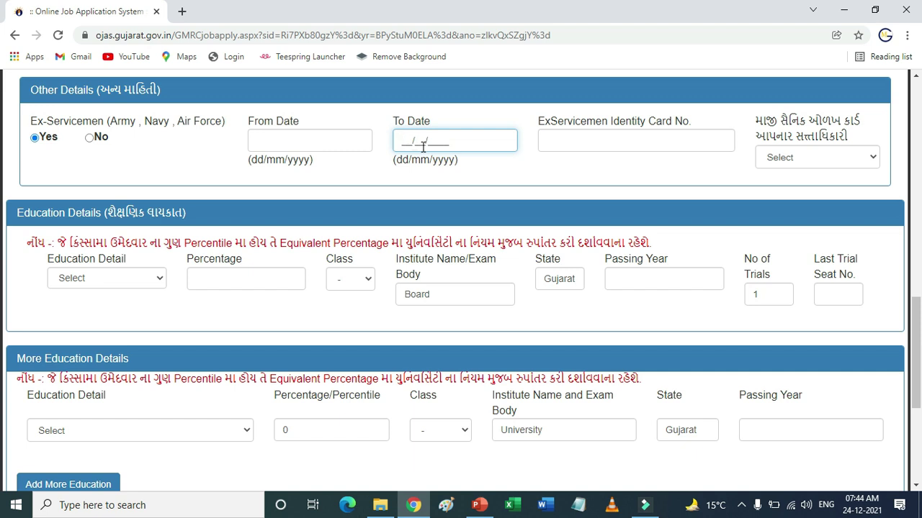
left_click(589, 140)
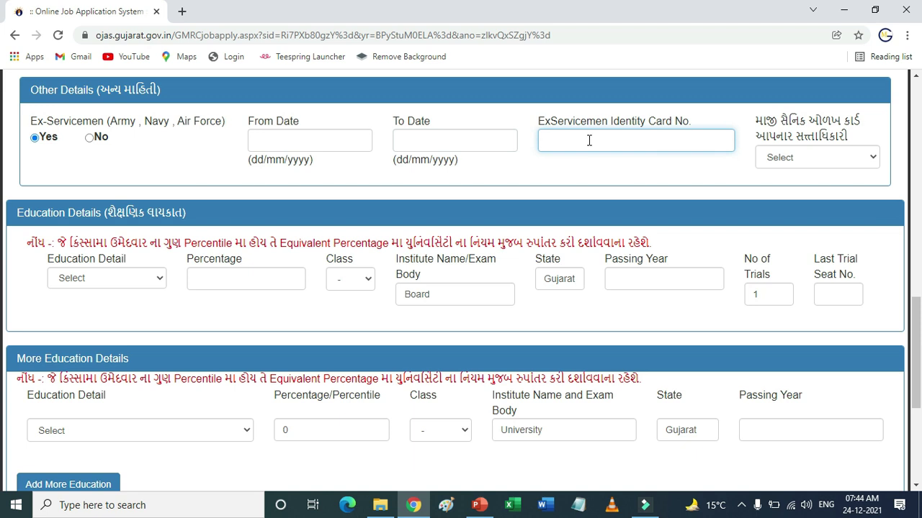
left_click(792, 160)
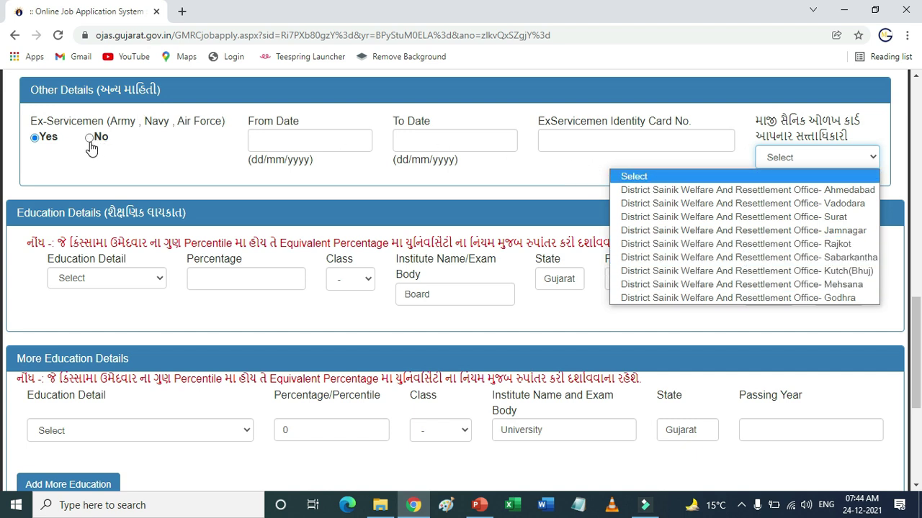
left_click(107, 159)
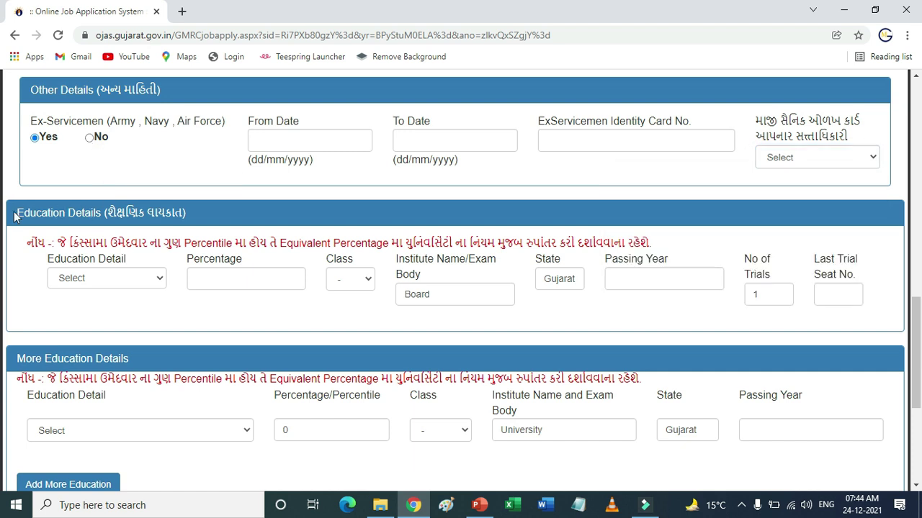
Examine the Education Details fields, from the qualification, percentage and class options to passing year, number of trials and last trial seat number.
left_click_drag(16, 219, 191, 229)
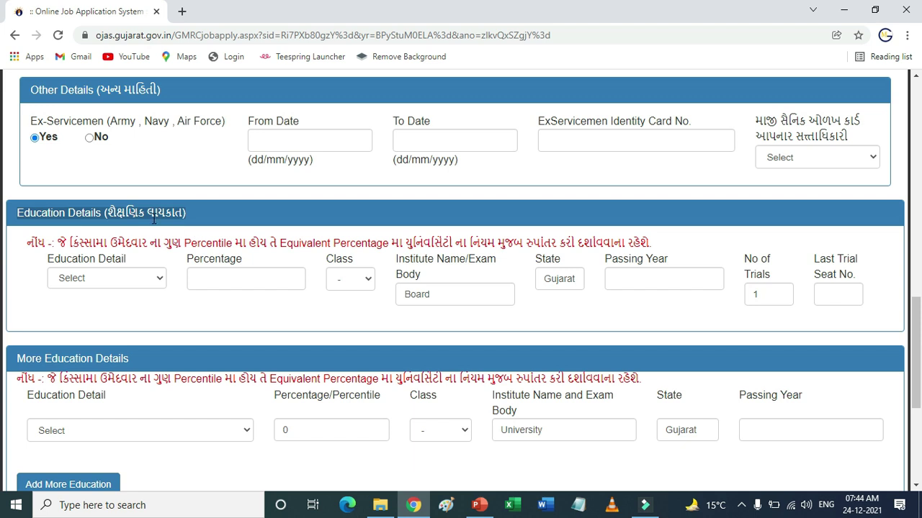
left_click(123, 278)
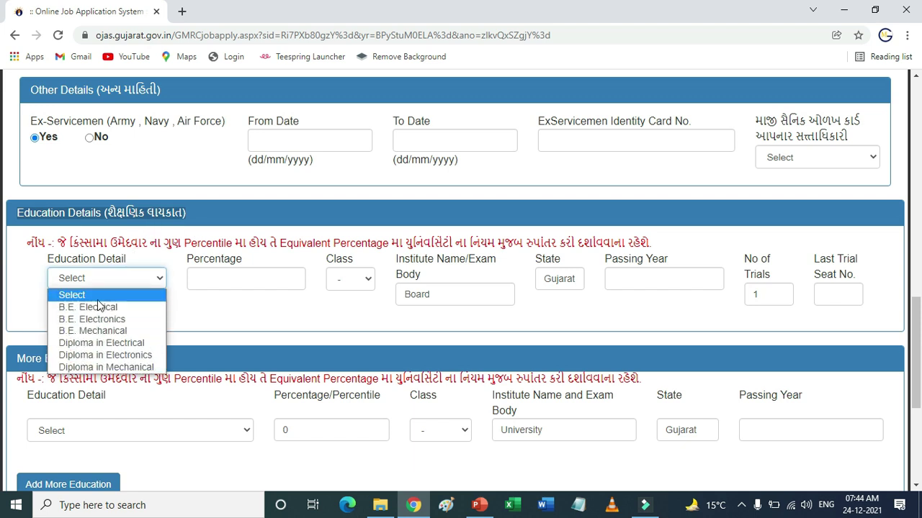
left_click(211, 278)
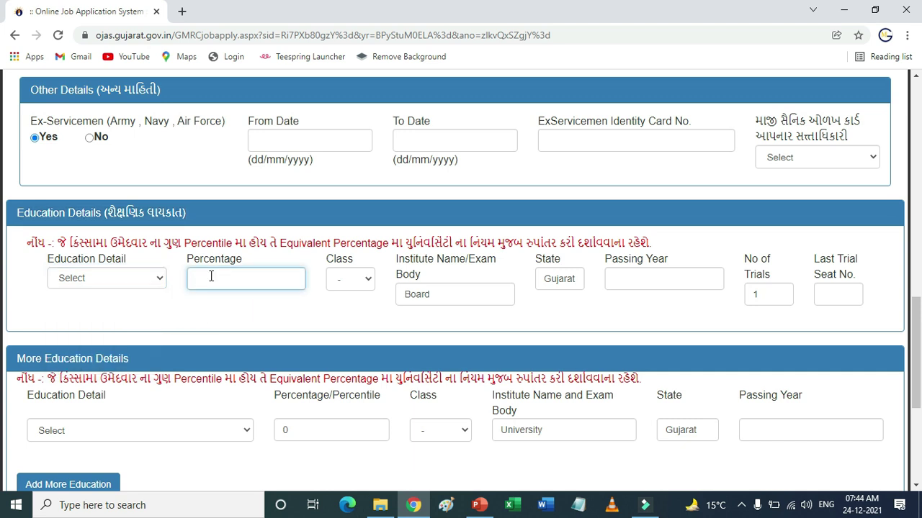
left_click(351, 282)
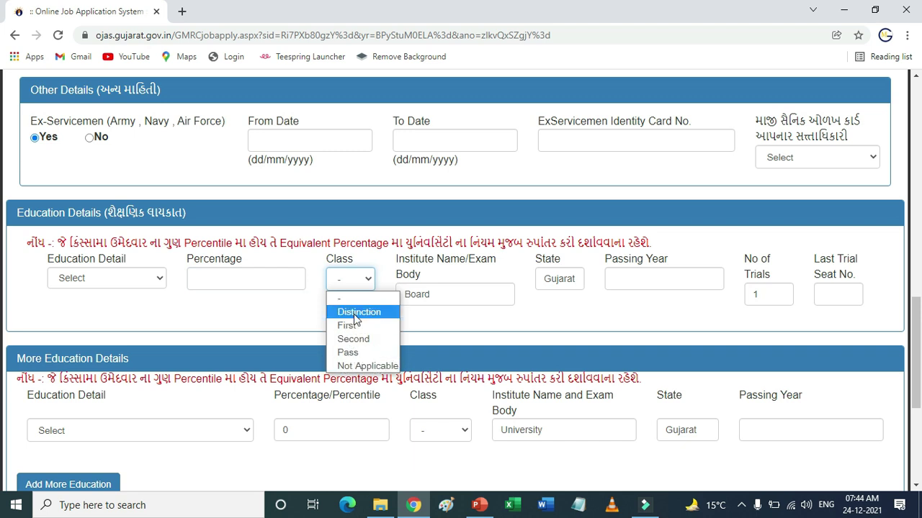
left_click(416, 296)
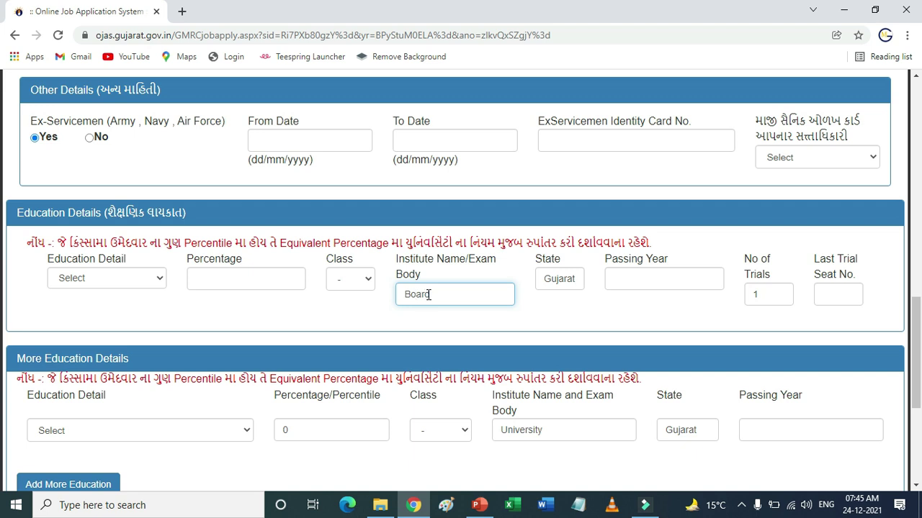
left_click(559, 283)
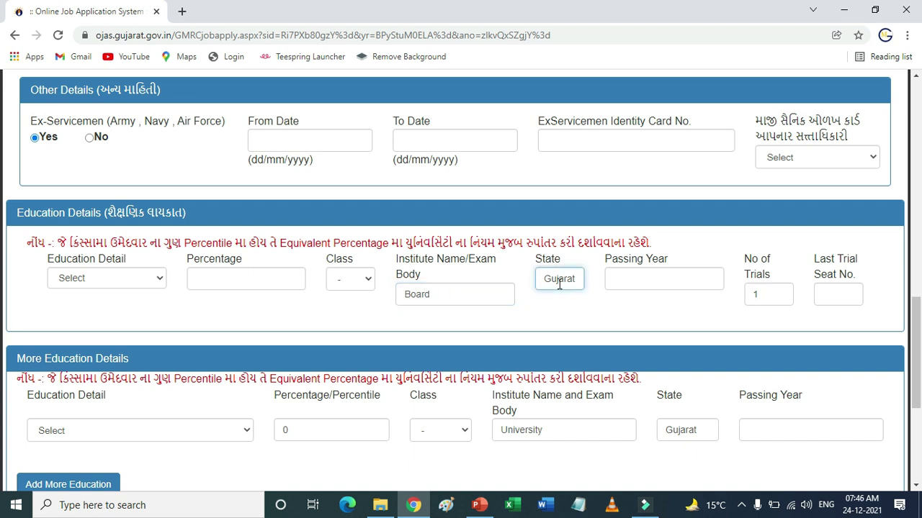
left_click(616, 280)
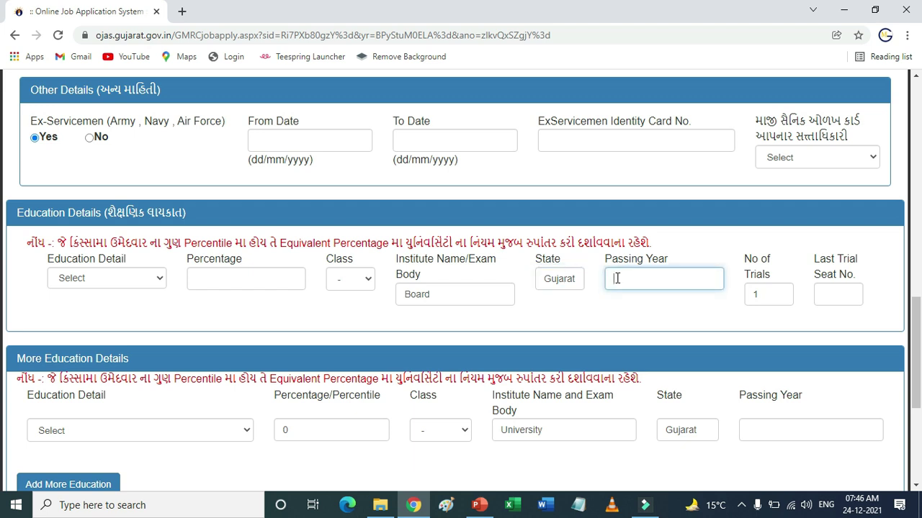
left_click_drag(764, 294, 750, 295)
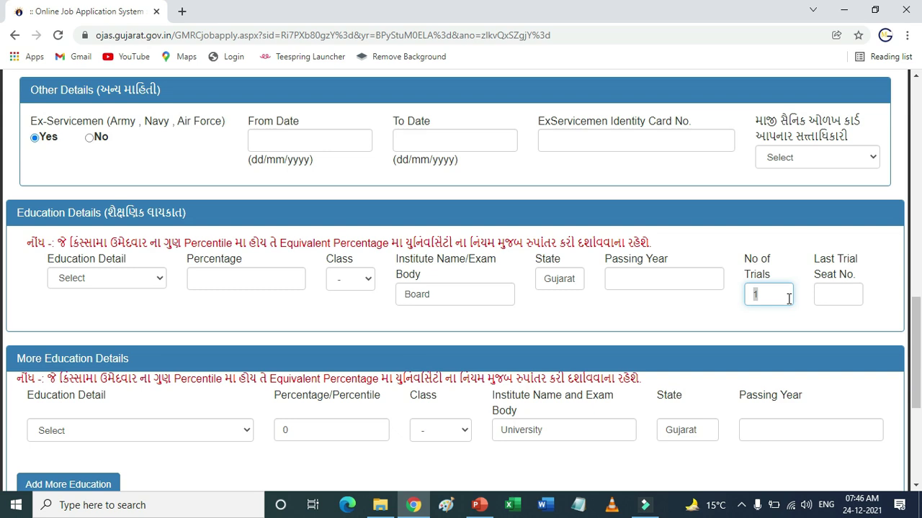
left_click(833, 293)
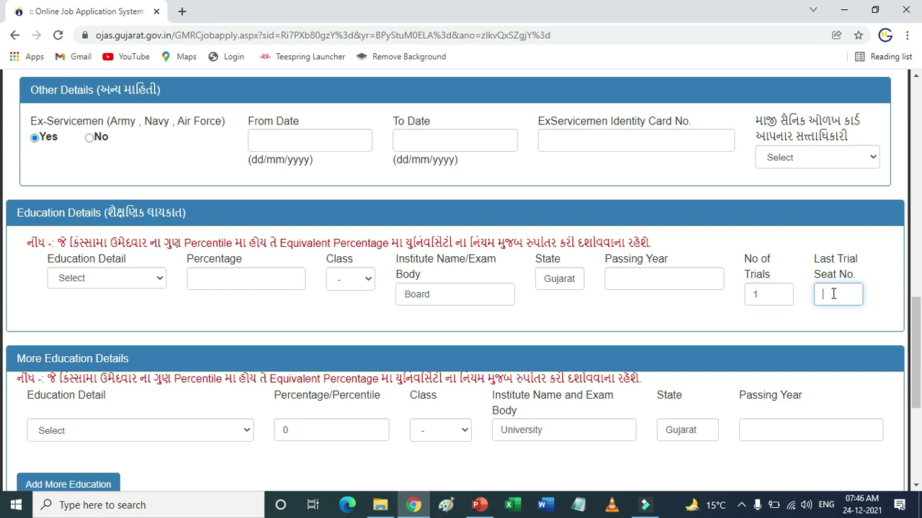
Examine the More Education Details fields, from the degree, percentage and class options to institute, state and passing year.
scroll(724, 266, "down", 2)
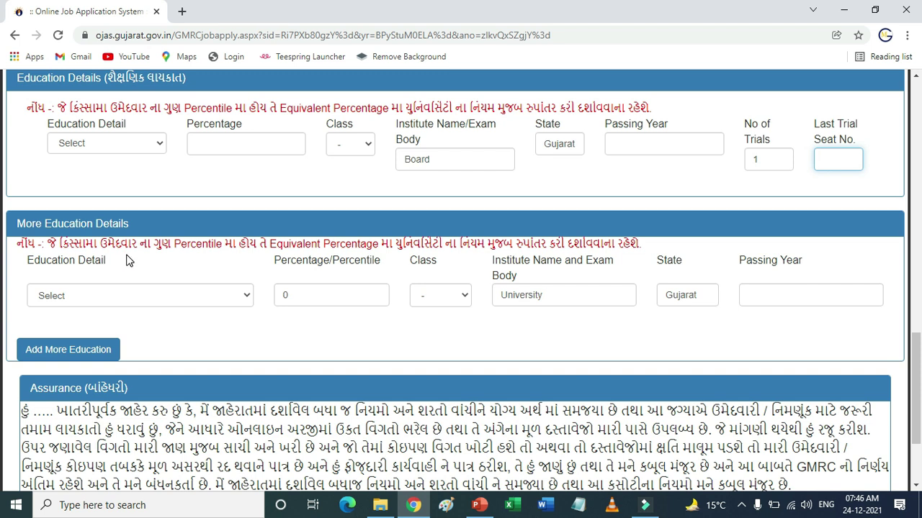
left_click_drag(27, 264, 109, 271)
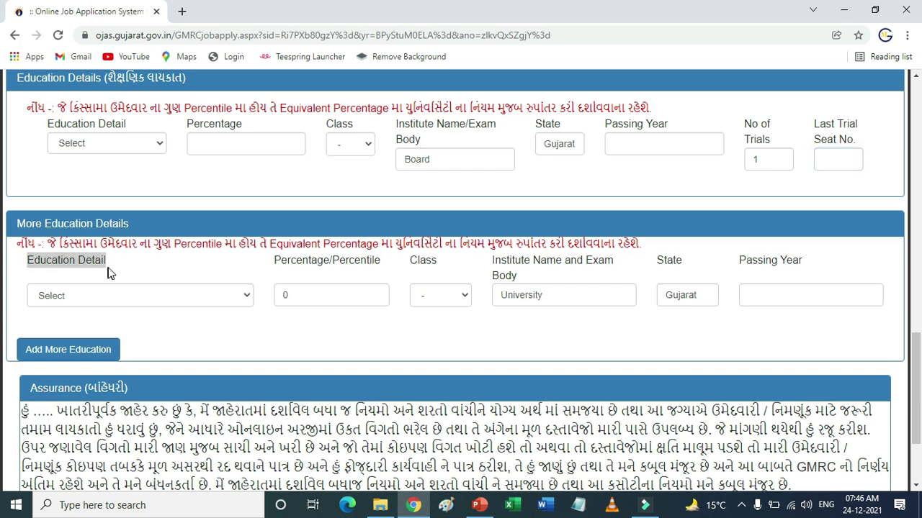
left_click(151, 297)
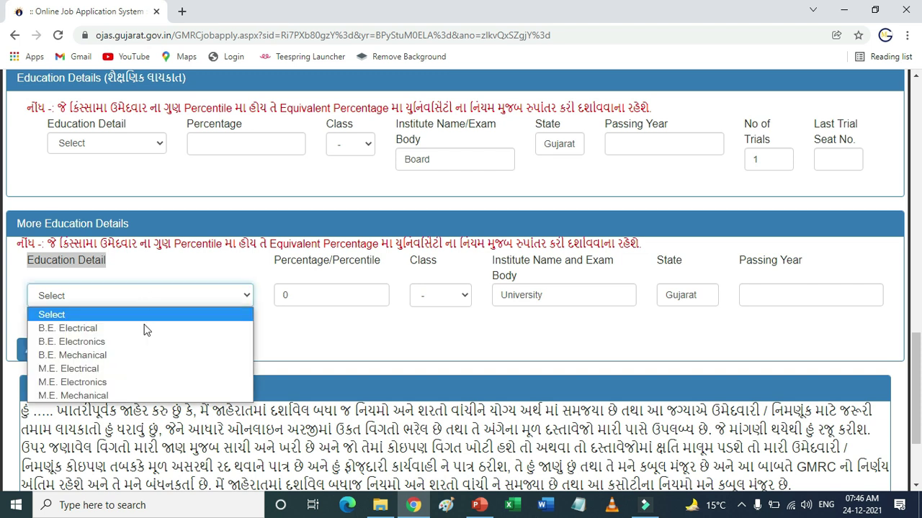
left_click(289, 352)
left_click_drag(309, 295, 287, 295)
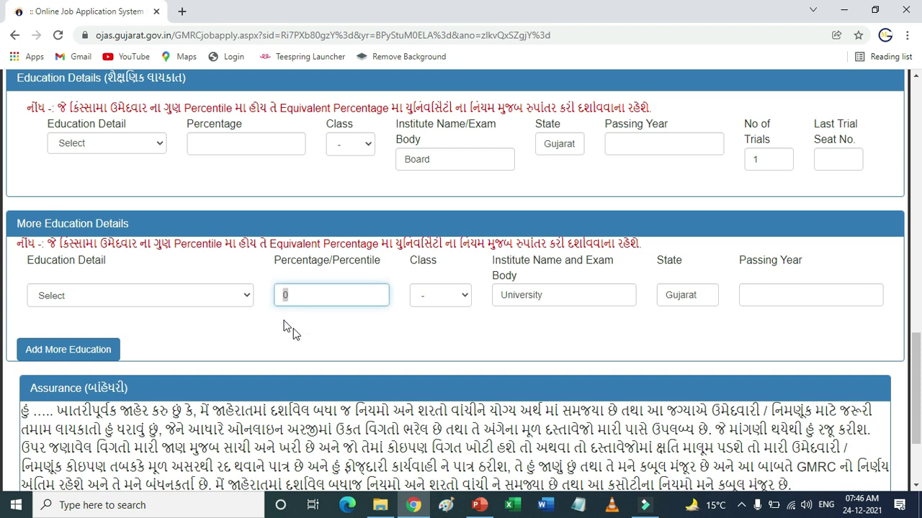
left_click(446, 298)
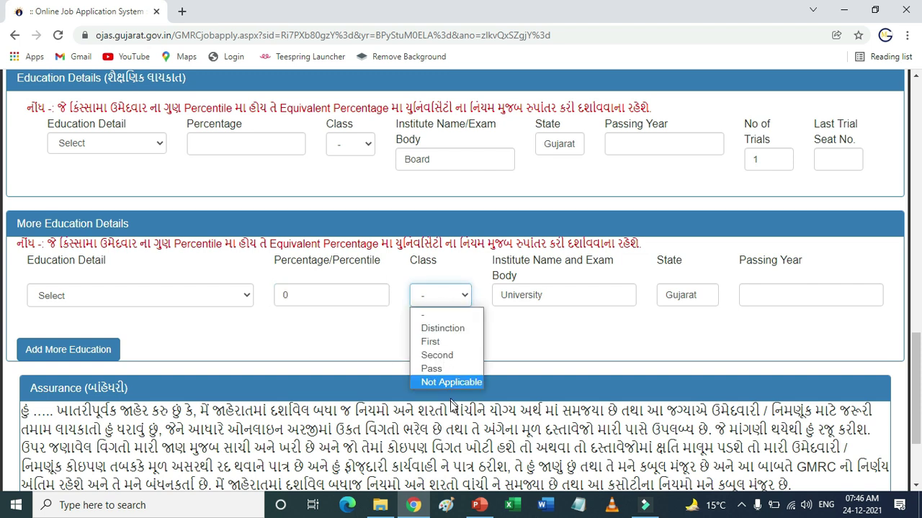
left_click(569, 338)
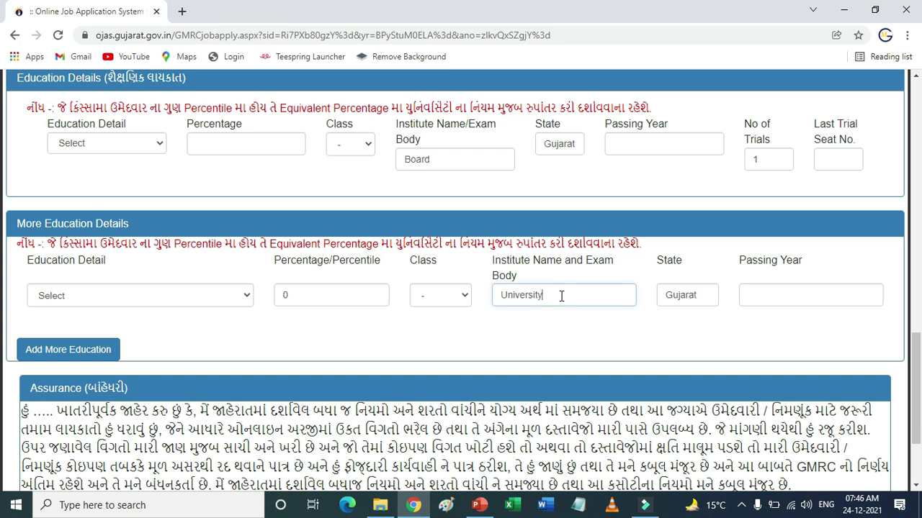
double_click(561, 296)
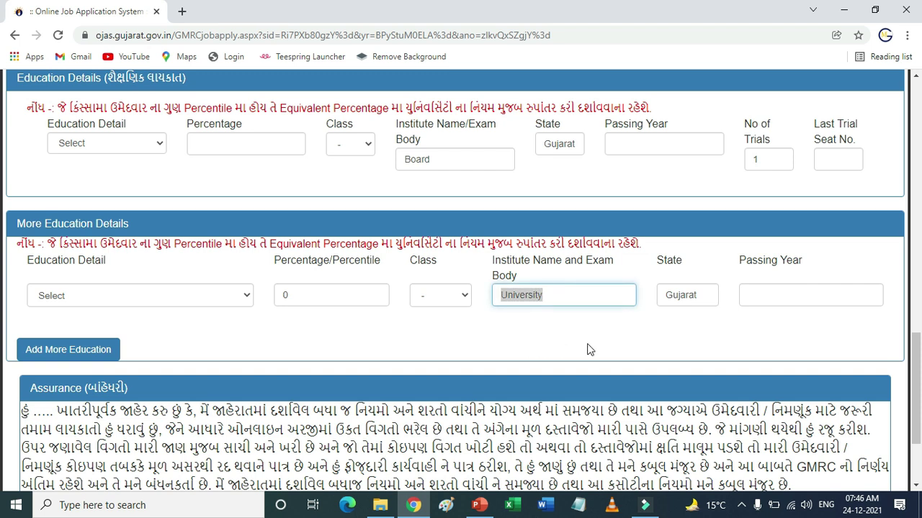
left_click(688, 300)
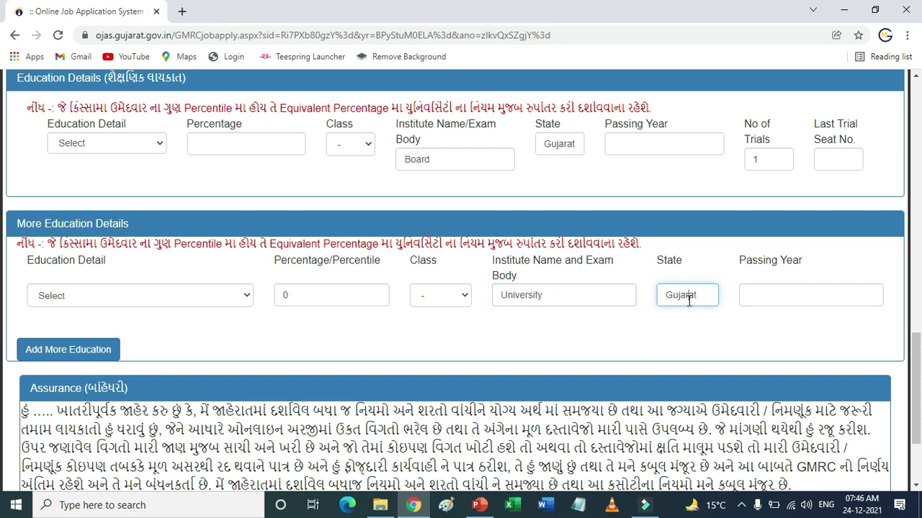
left_click(807, 296)
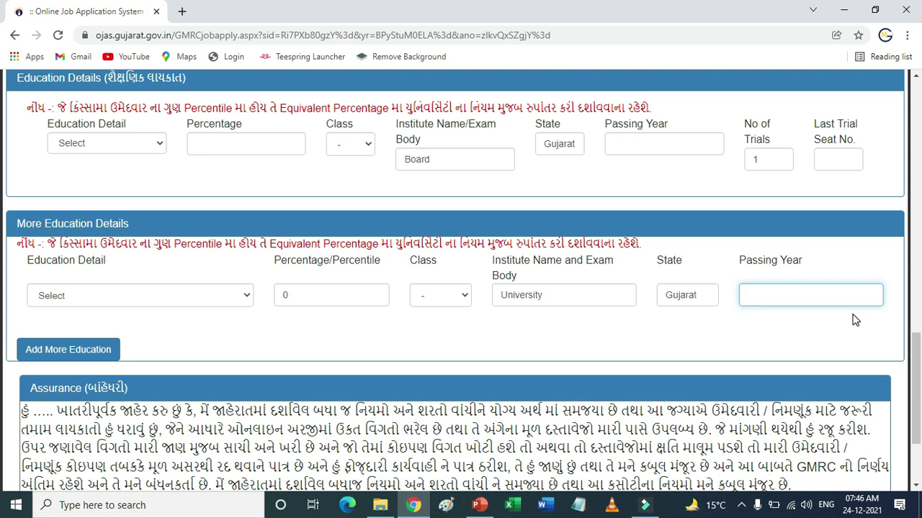
Read through the Assurance declaration, accept it with Yes and save the application form.
scroll(718, 340, "down", 2)
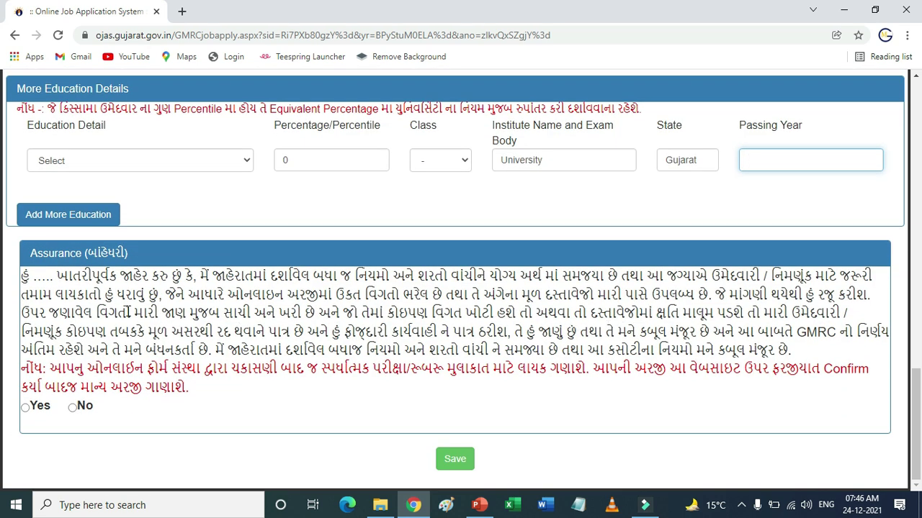
left_click_drag(24, 275, 199, 391)
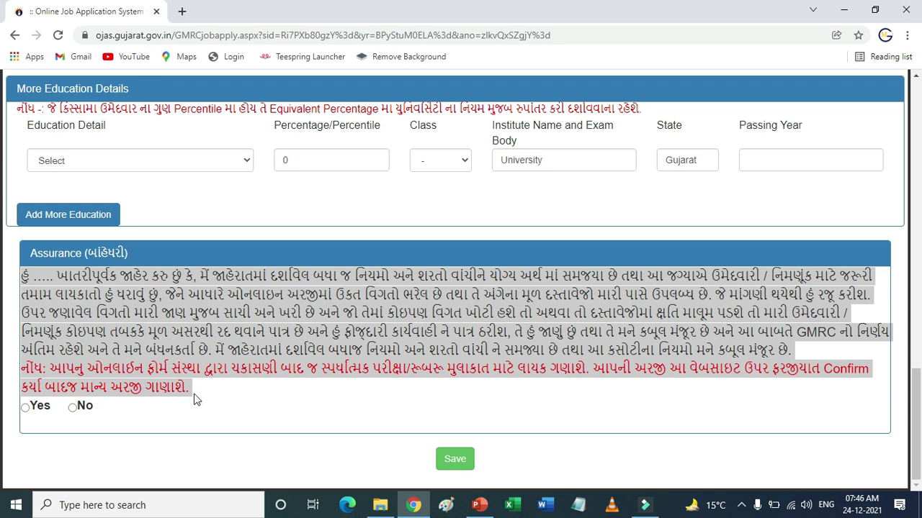
left_click(26, 408)
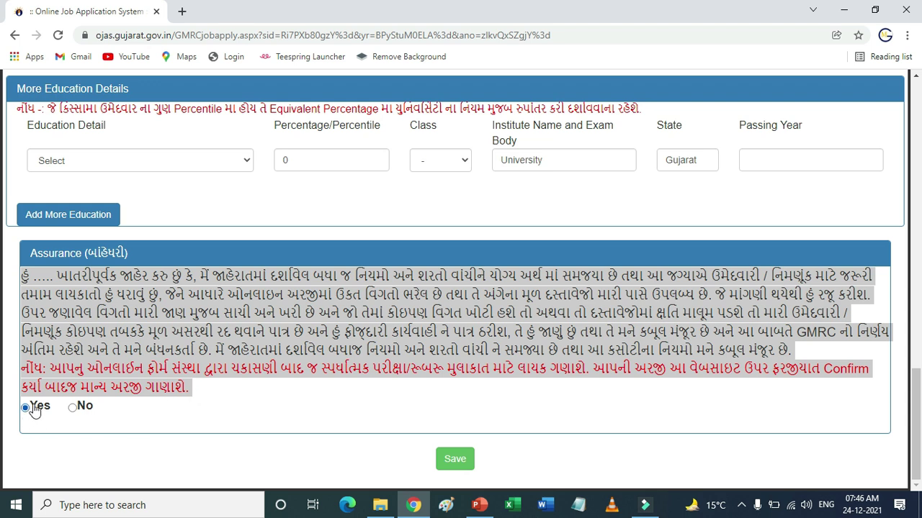
left_click(454, 461)
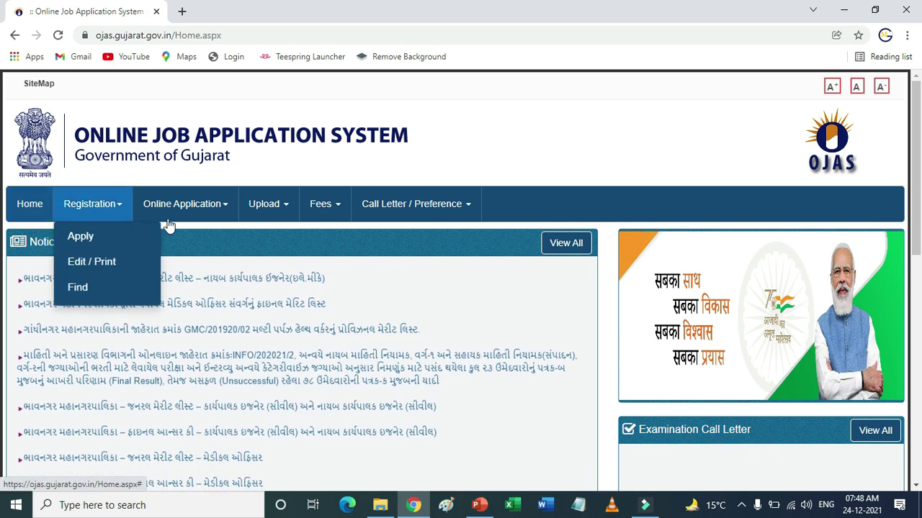
Open the photo and signature upload page and examine its Application Number and Birth Date fields.
mouse_move(185, 222)
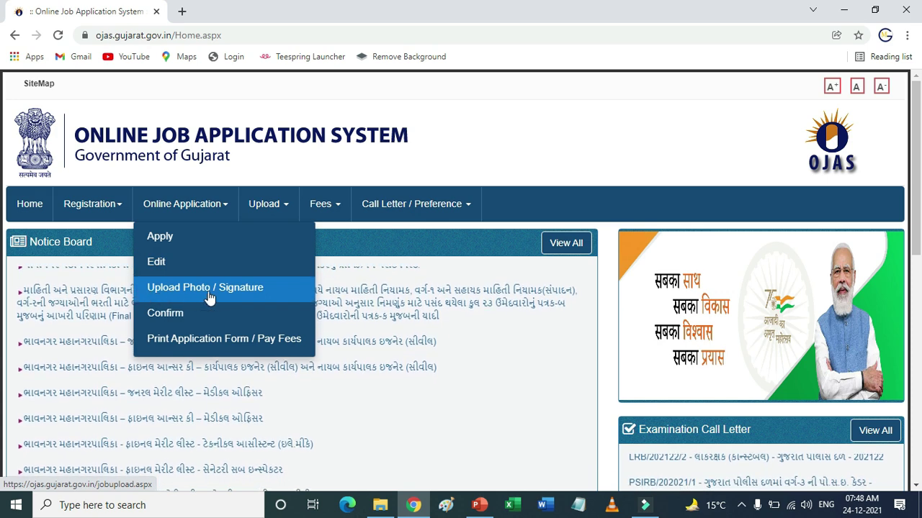
mouse_move(280, 206)
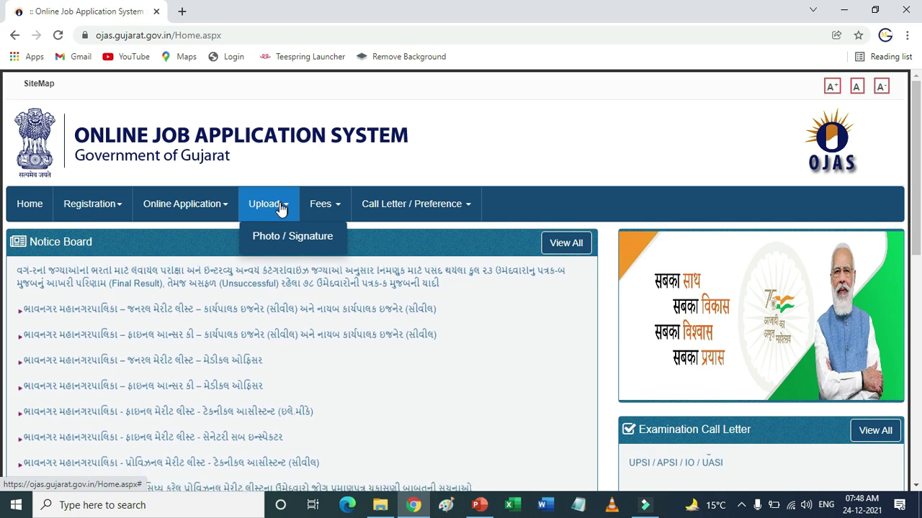
left_click(274, 246)
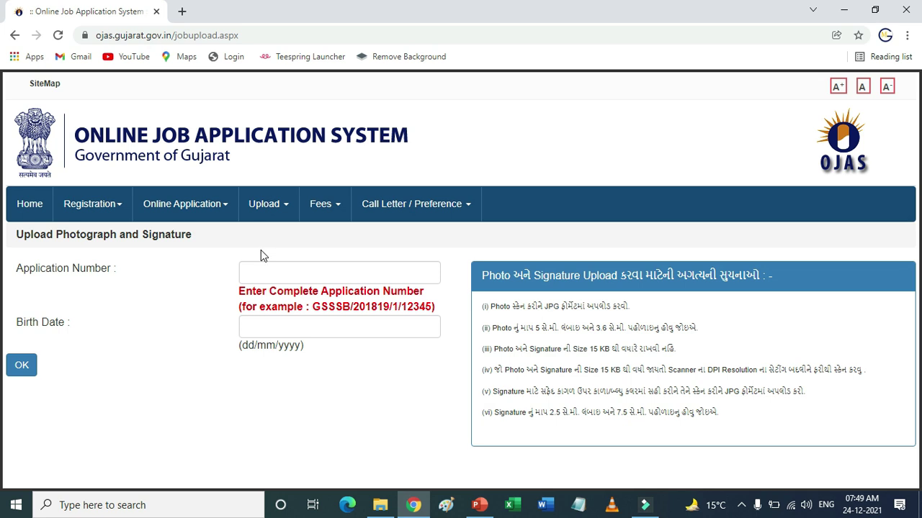
left_click(256, 271)
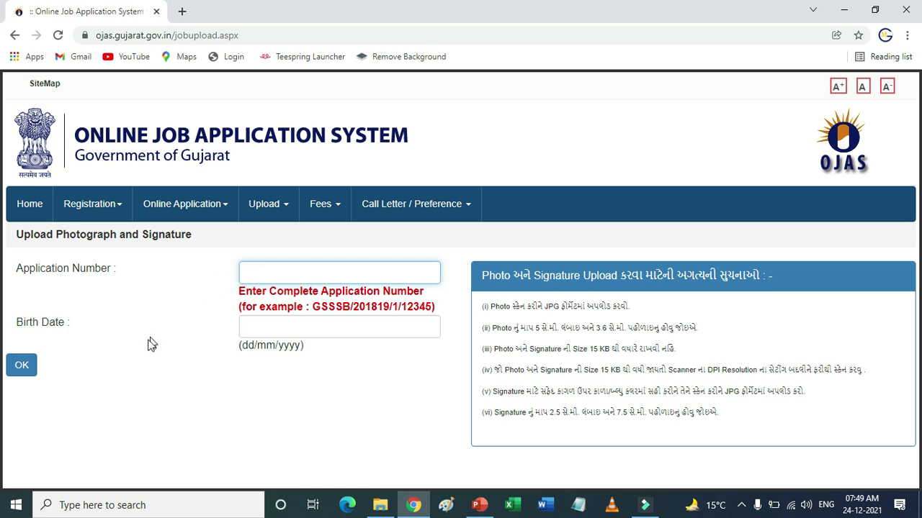
left_click(241, 328)
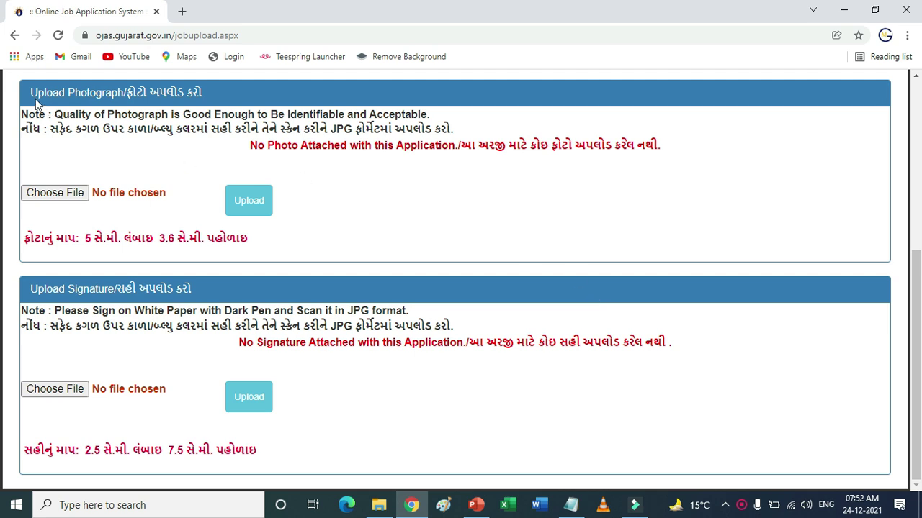
Examine the Upload Photograph section's quality and format notes and the required photo dimensions.
left_click_drag(36, 95, 212, 108)
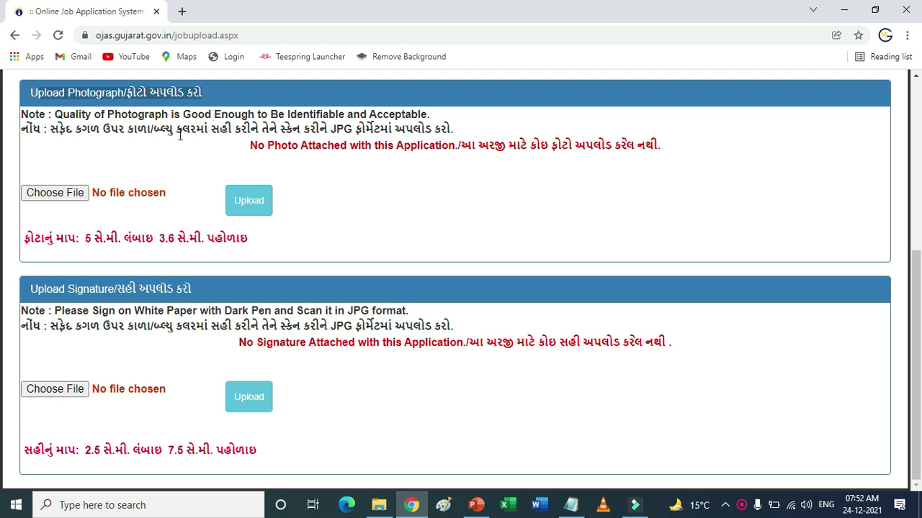
left_click_drag(57, 114, 490, 163)
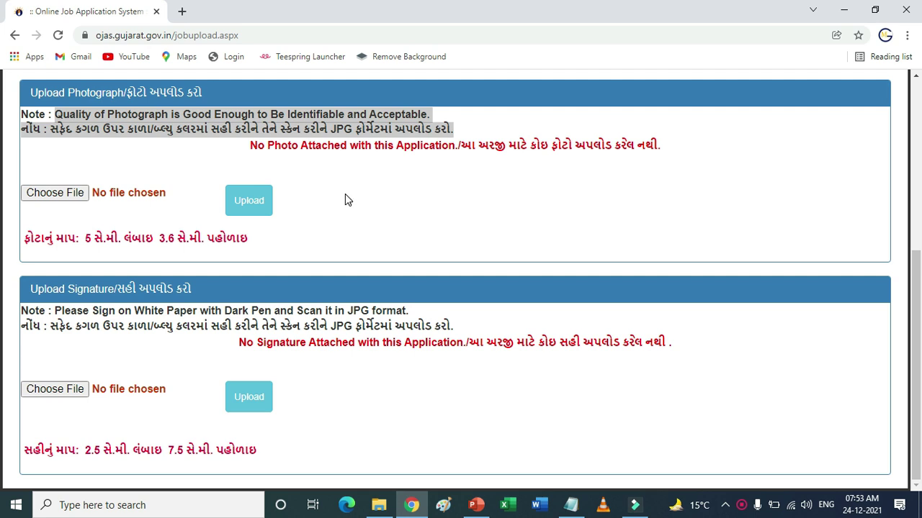
left_click(87, 240)
left_click_drag(87, 239, 257, 248)
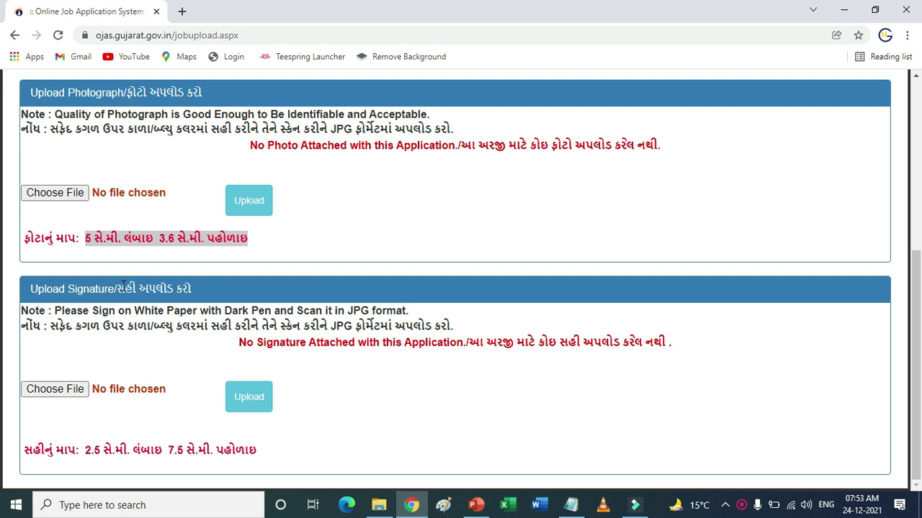
Examine the Upload Signature section's signing and scanning notes and the required signature dimensions.
left_click(50, 294)
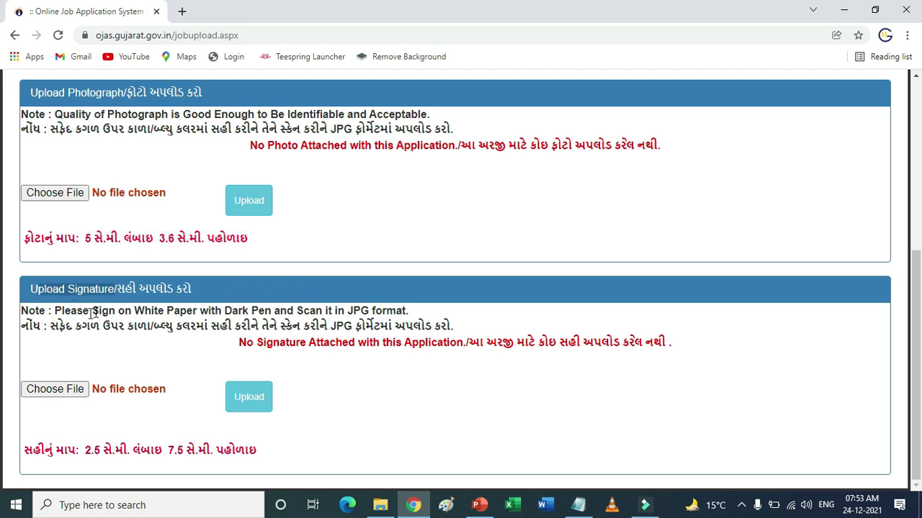
mouse_move(52, 311)
left_mouse_down()
mouse_move(173, 326)
mouse_move(454, 327)
left_mouse_up()
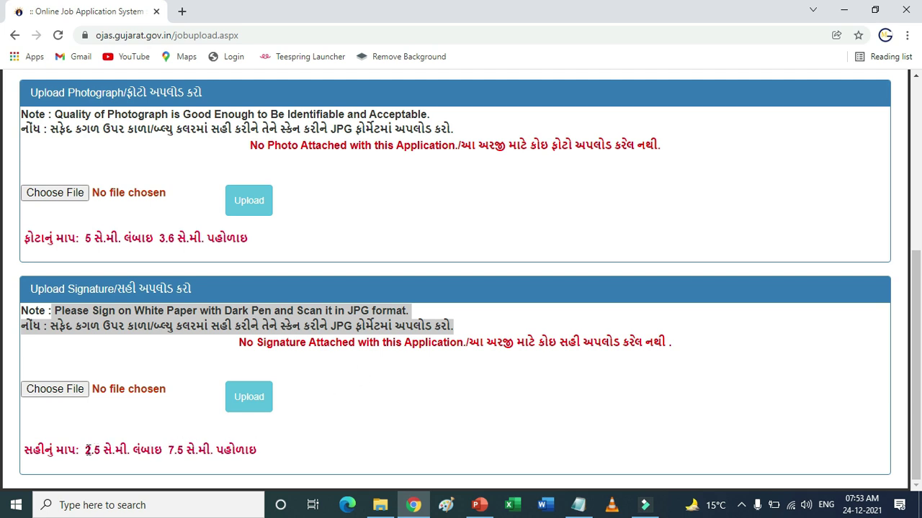
mouse_move(85, 450)
left_mouse_down()
mouse_move(202, 465)
mouse_move(282, 455)
left_mouse_up()
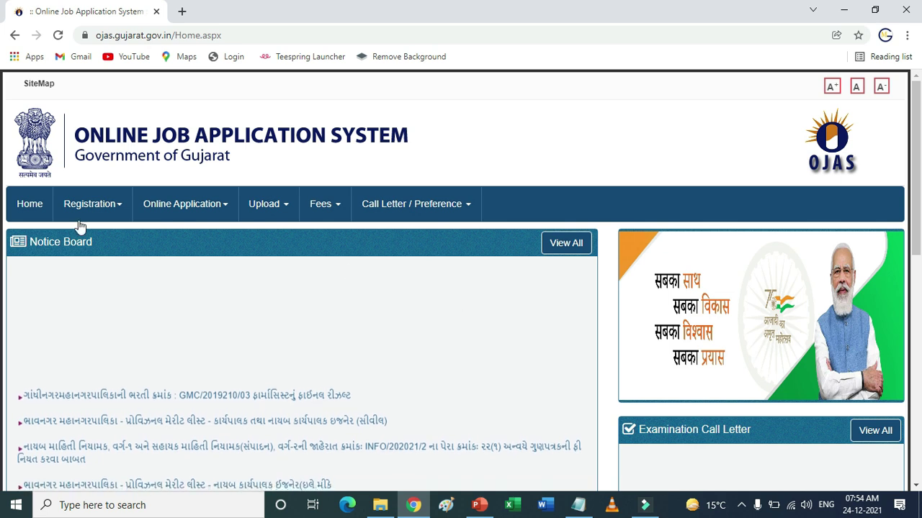
Open the Confirm Application page, go through its Application Number and Birth Date fields, and submit the page.
left_click(151, 209)
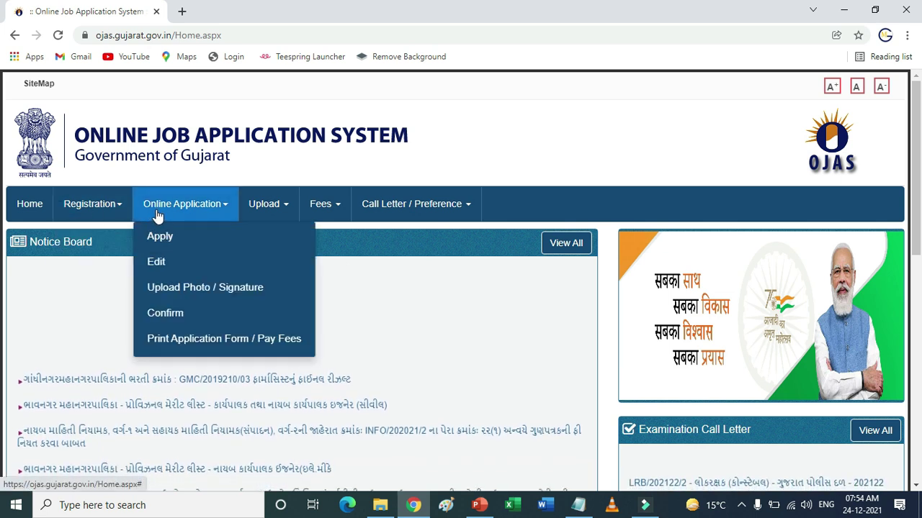
left_click(169, 315)
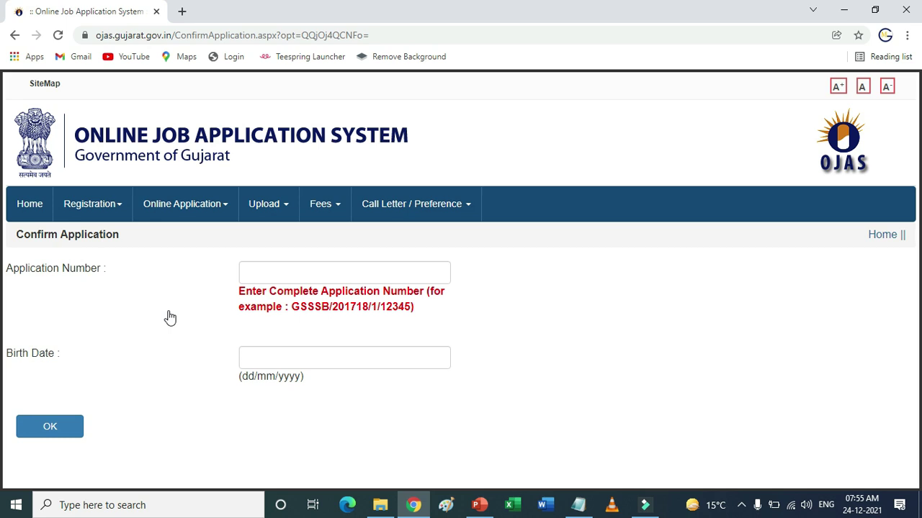
left_click(281, 269)
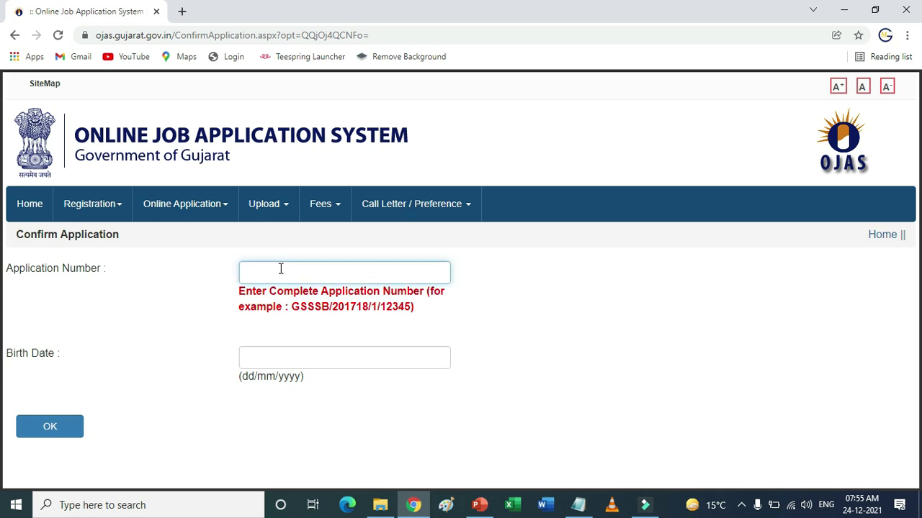
left_click(243, 360)
left_click_drag(243, 360, 314, 355)
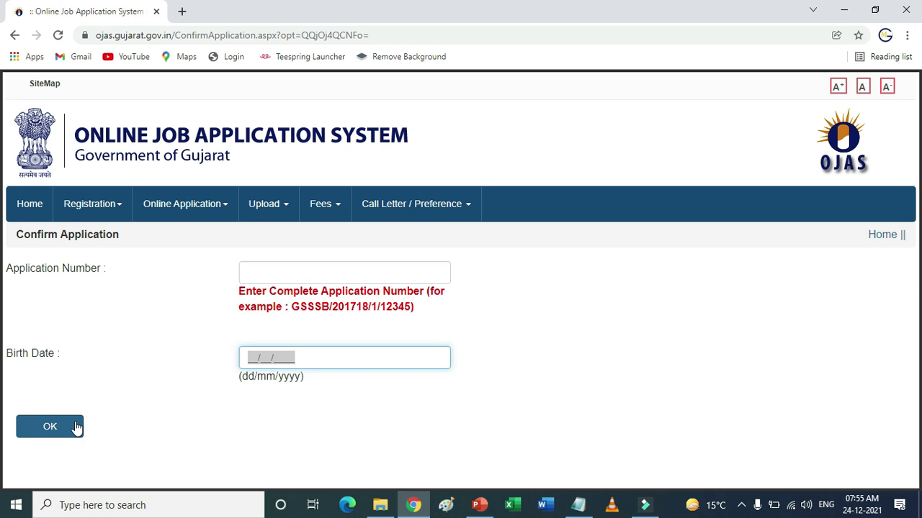
left_click(50, 427)
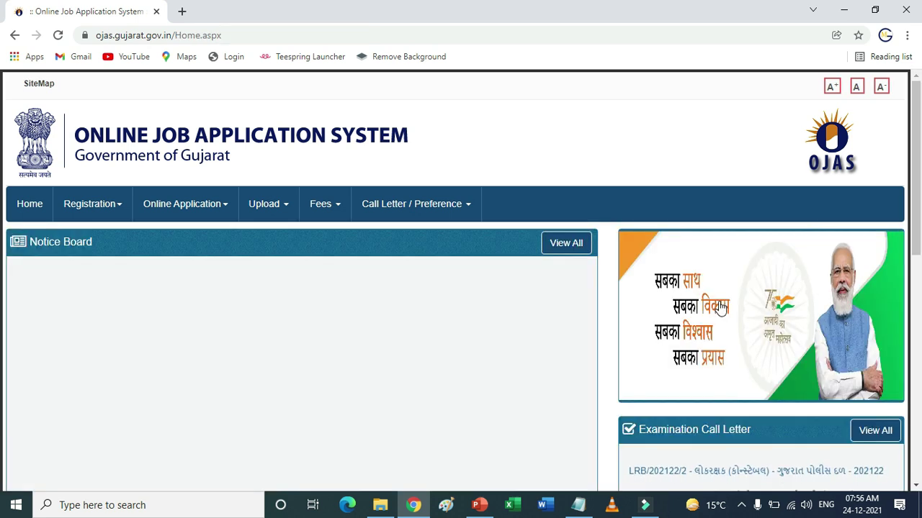